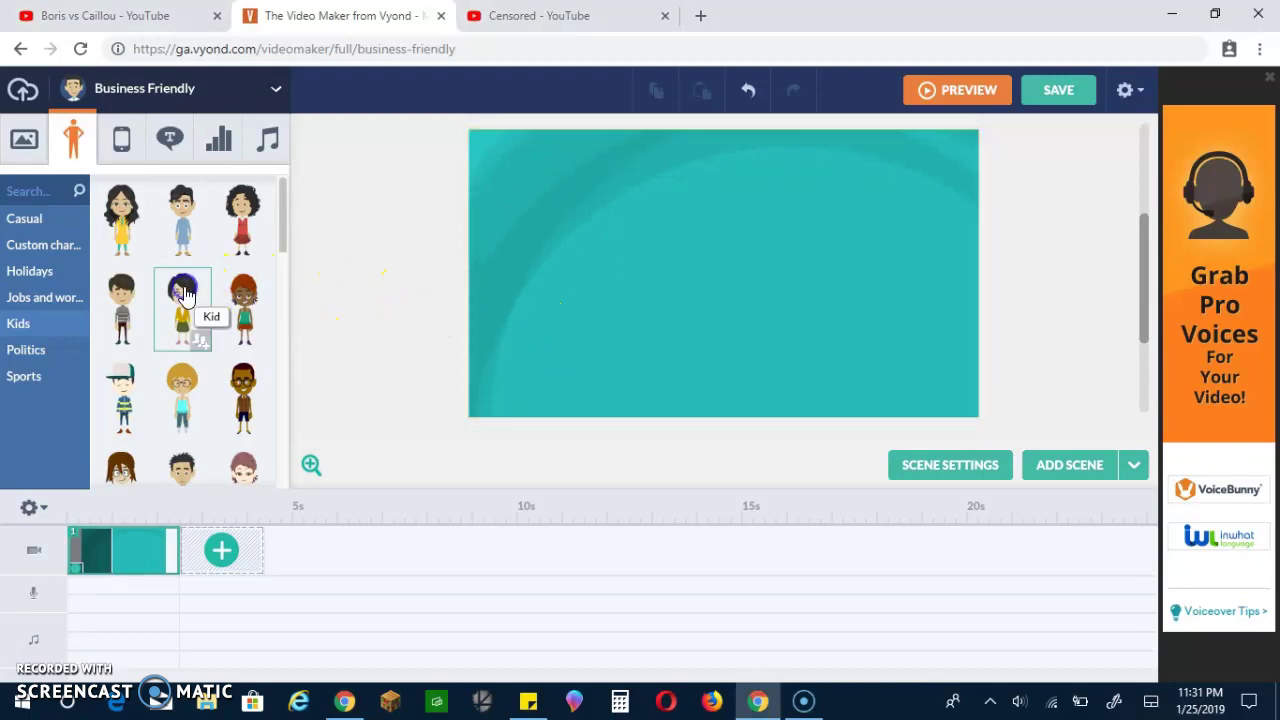
Place the dark-haired Kid girl on the teal stage.
mouse_move(184, 292)
left_mouse_down()
mouse_move(725, 300)
mouse_move(791, 277)
left_mouse_up()
left_click(742, 285)
left_click(841, 244)
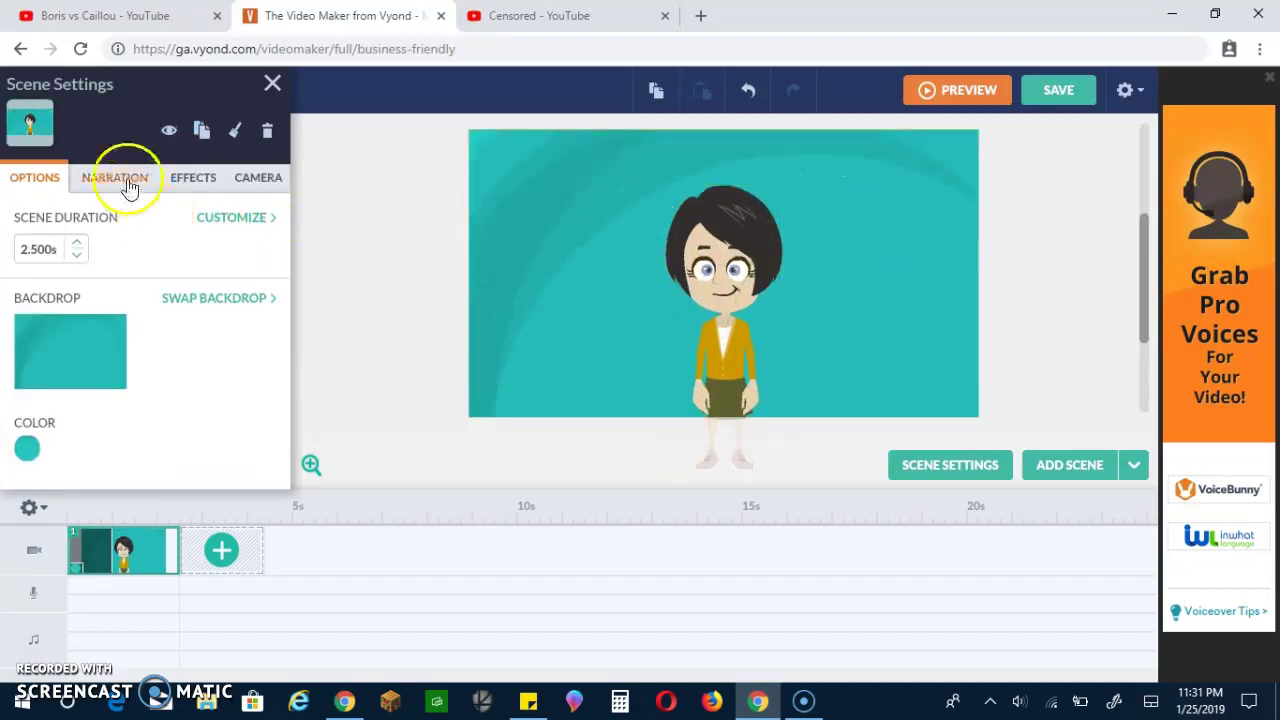
left_click(272, 83)
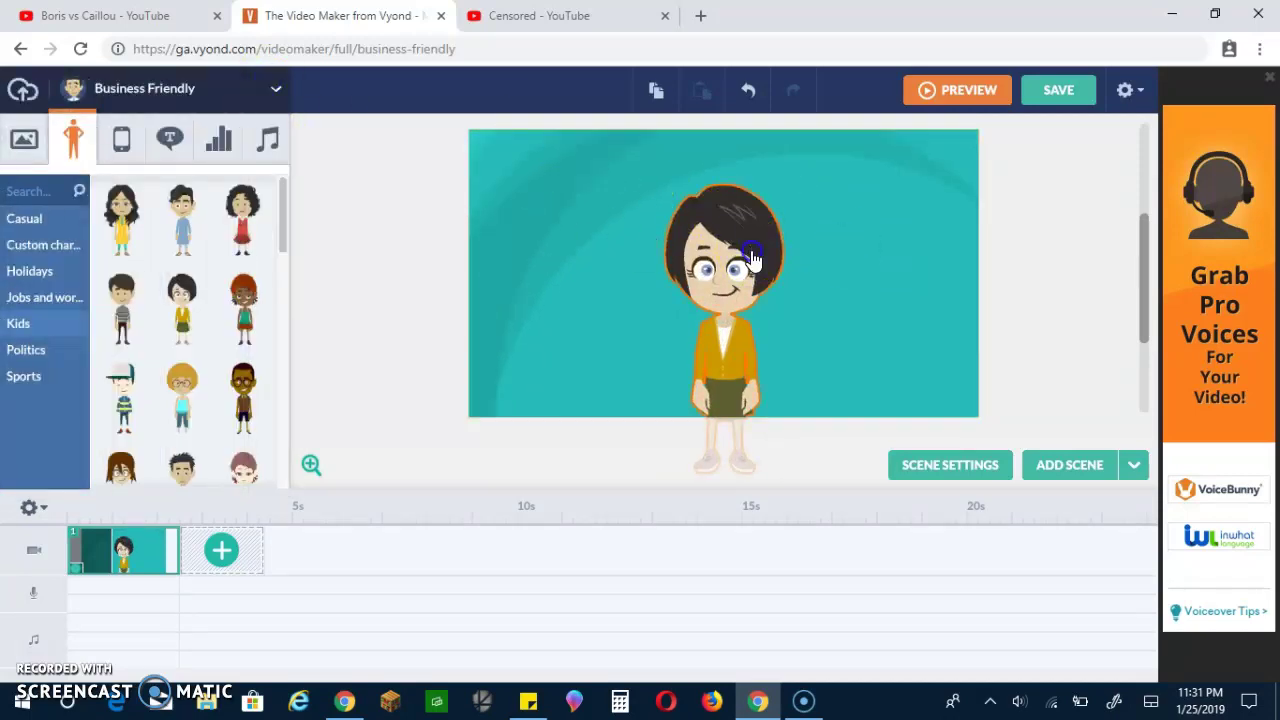
Show the girl's voice options and begin adding a text-to-speech line.
left_click(725, 440)
left_click(103, 172)
left_click(145, 400)
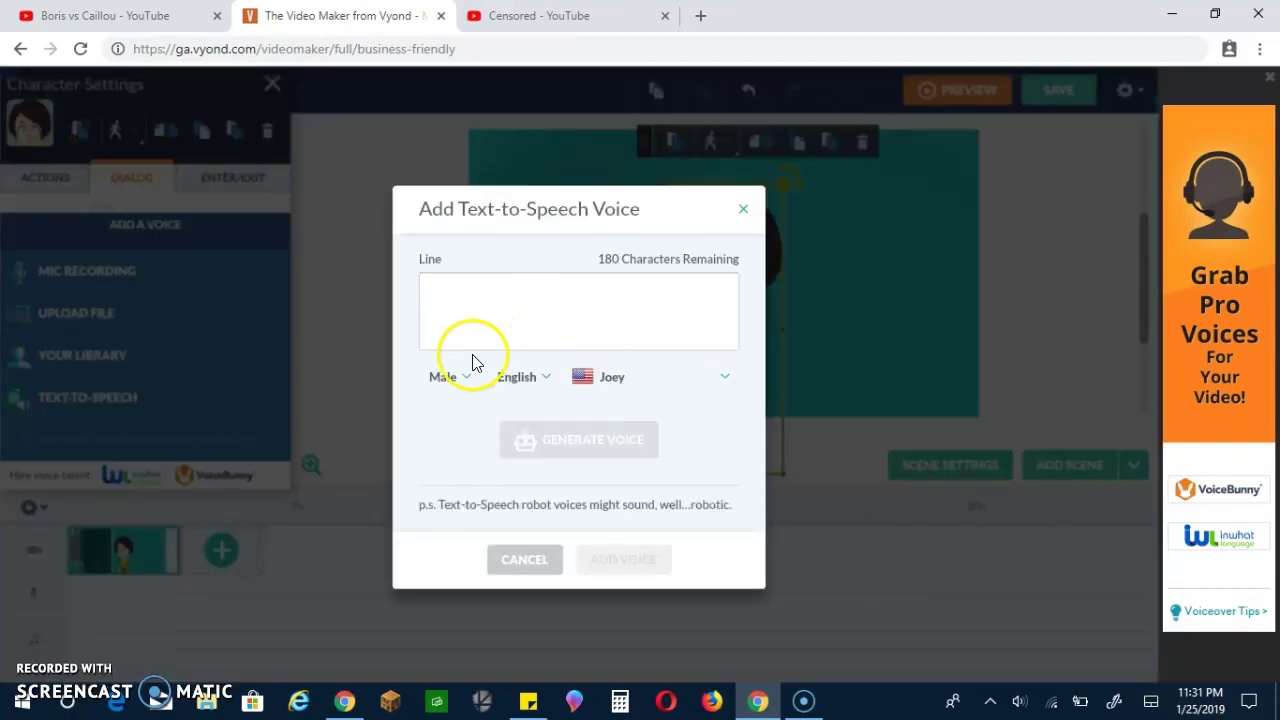
Generate a female Allison voice saying 'LOL FUCK MY LIFE LOL' and add it to the girl.
left_click(446, 384)
left_click(450, 435)
left_click(647, 332)
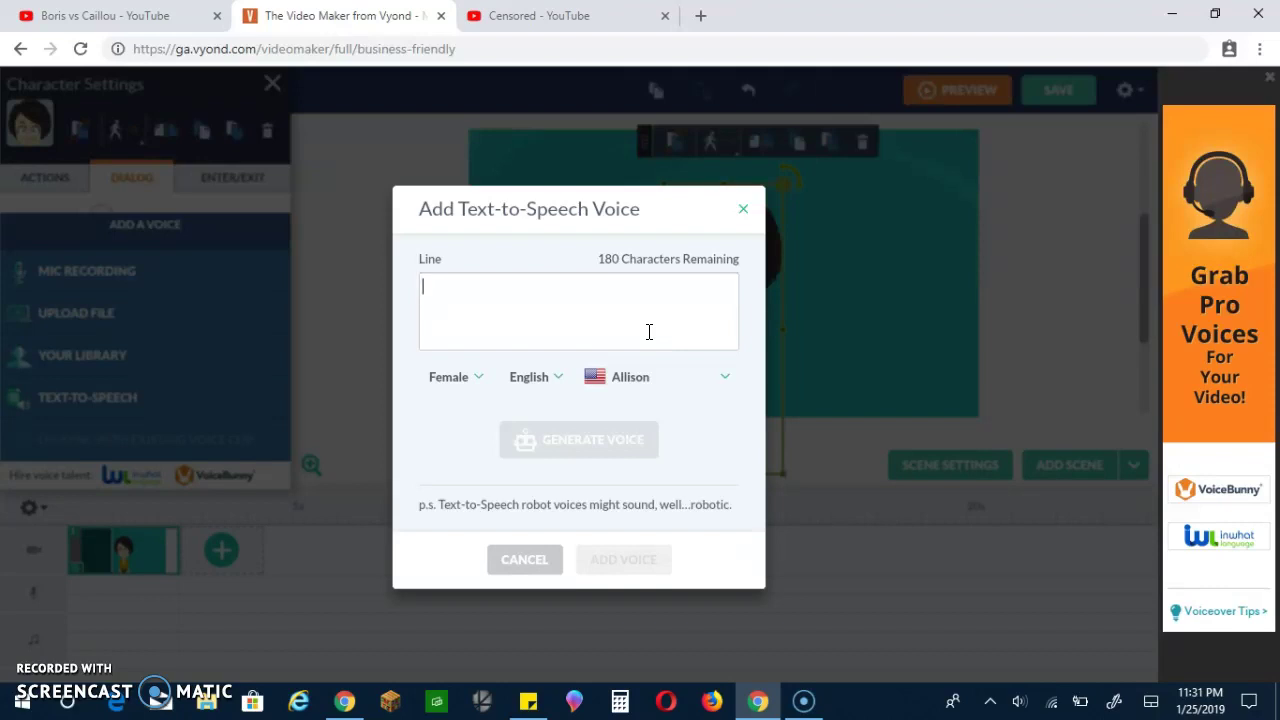
type("LOL FUCK MY LIFE LOL")
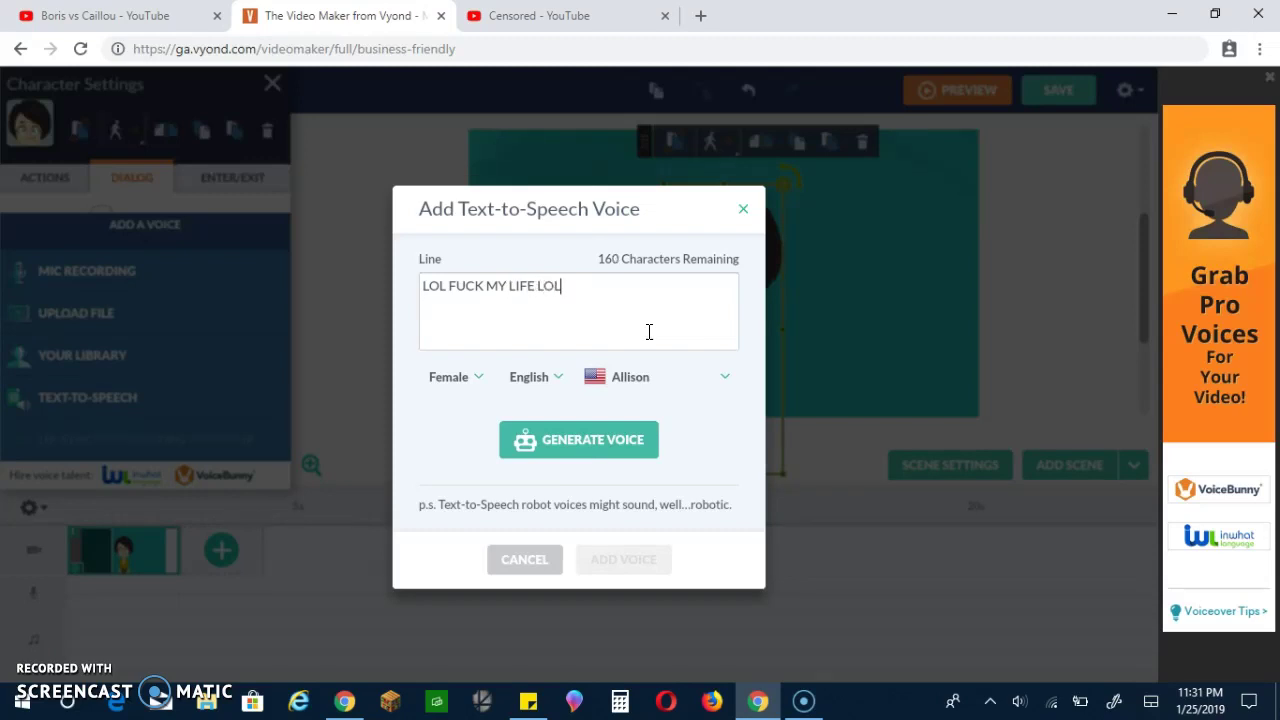
left_click(603, 456)
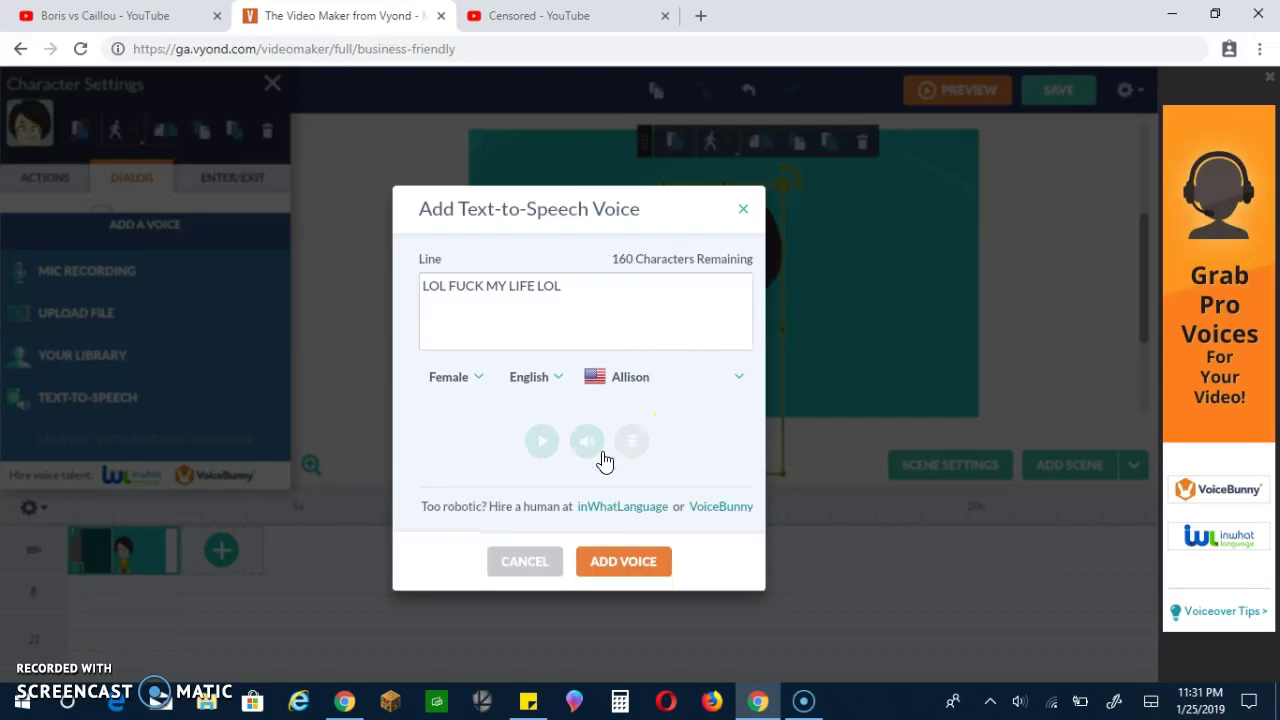
left_click(610, 557)
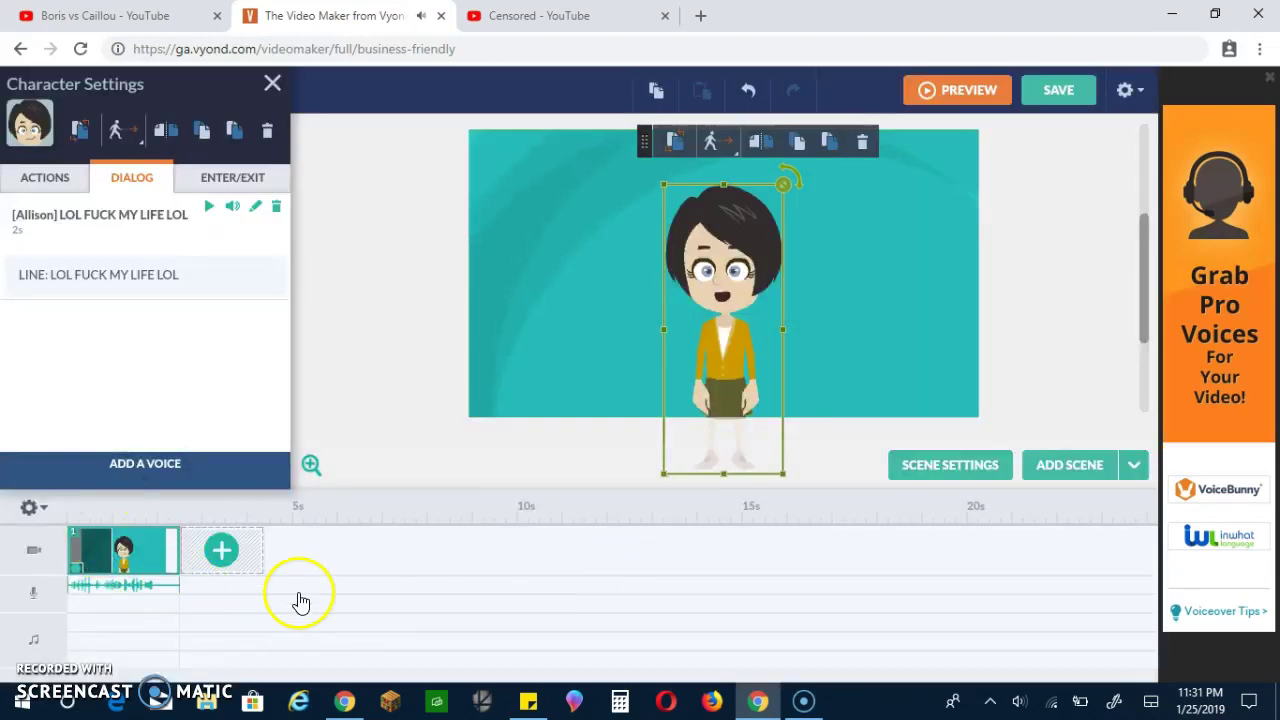
Detach the voice clip from the scene and preview it from 0.3 seconds.
right_click(124, 587)
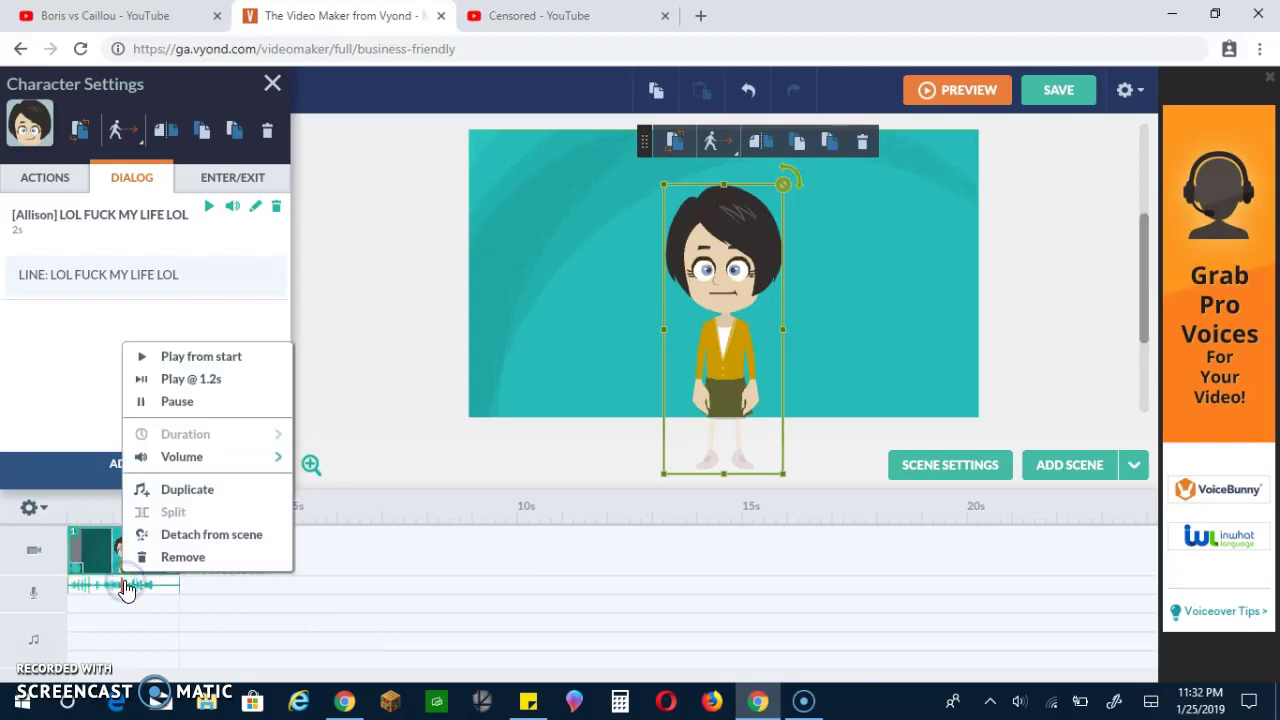
left_click(155, 535)
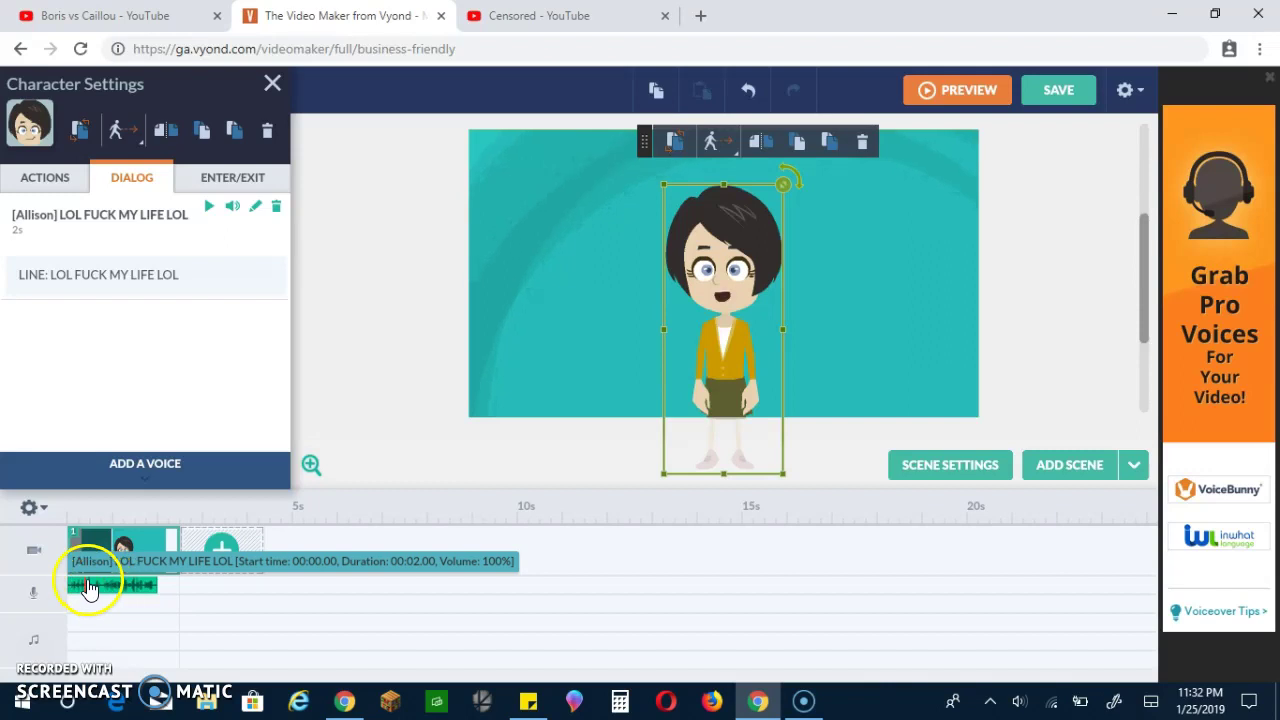
right_click(87, 582)
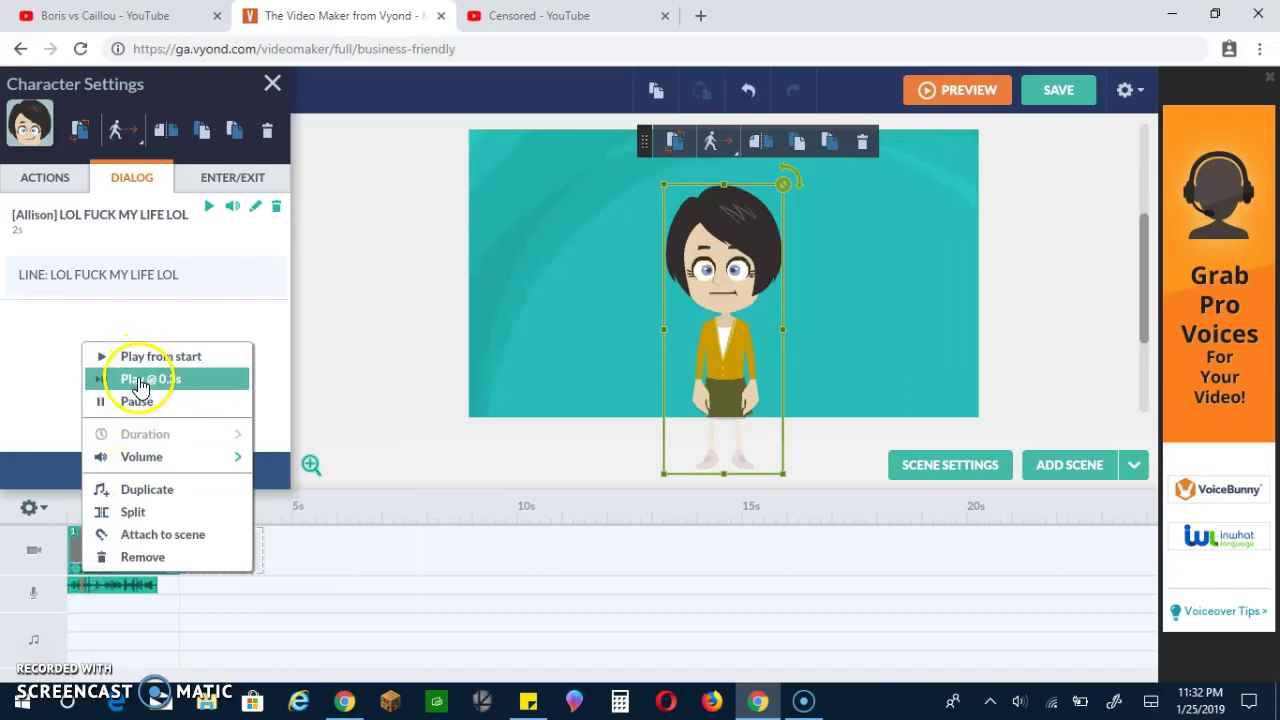
left_click(137, 380)
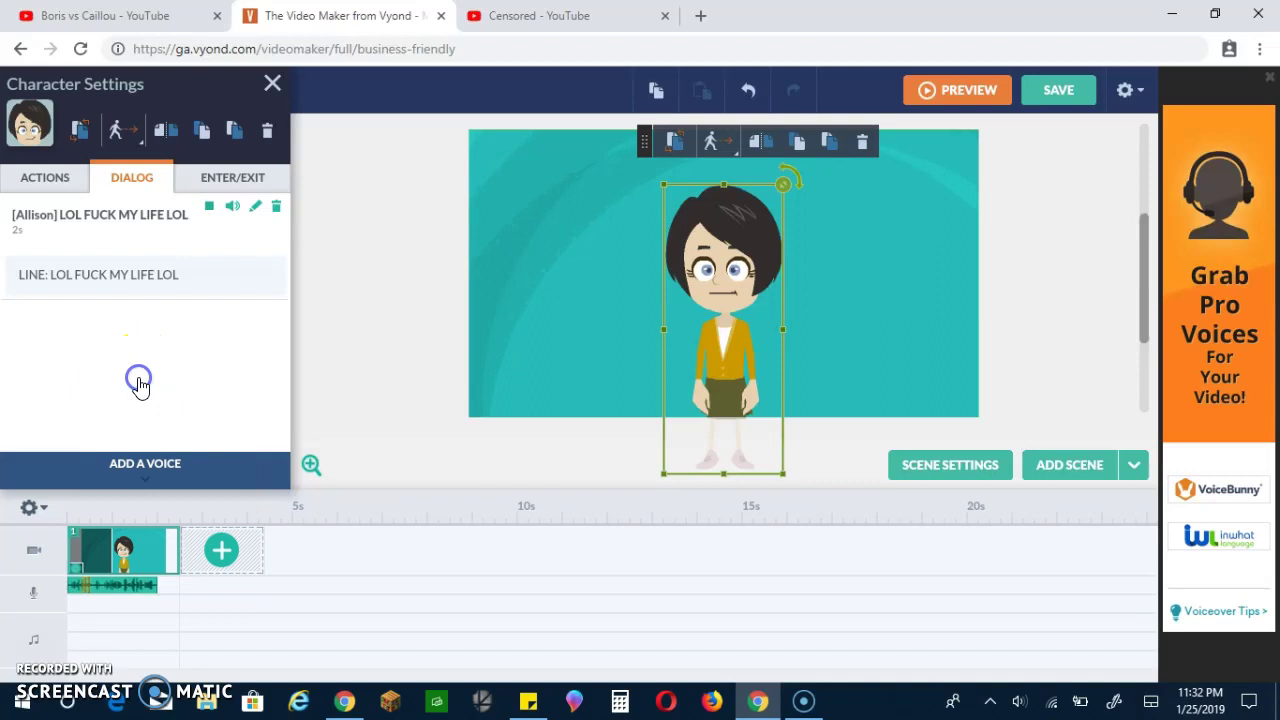
Replay the voice line and duplicate the clip.
left_click(92, 594)
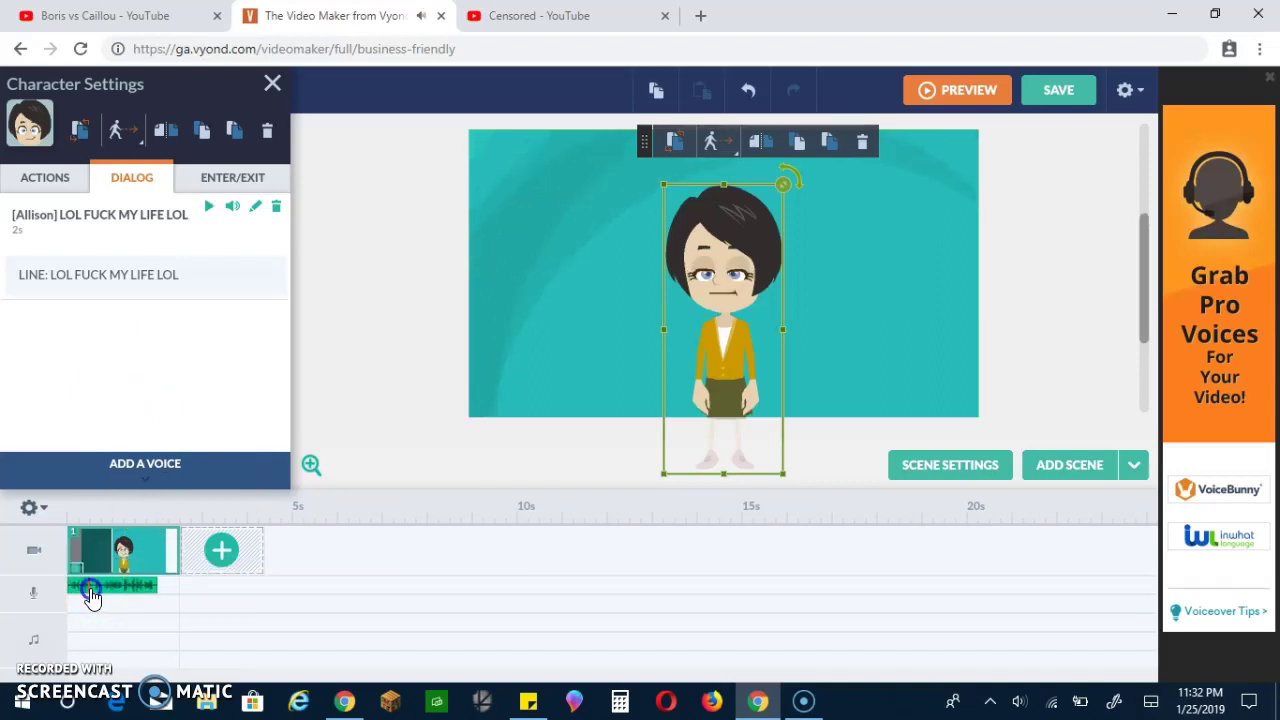
right_click(90, 590)
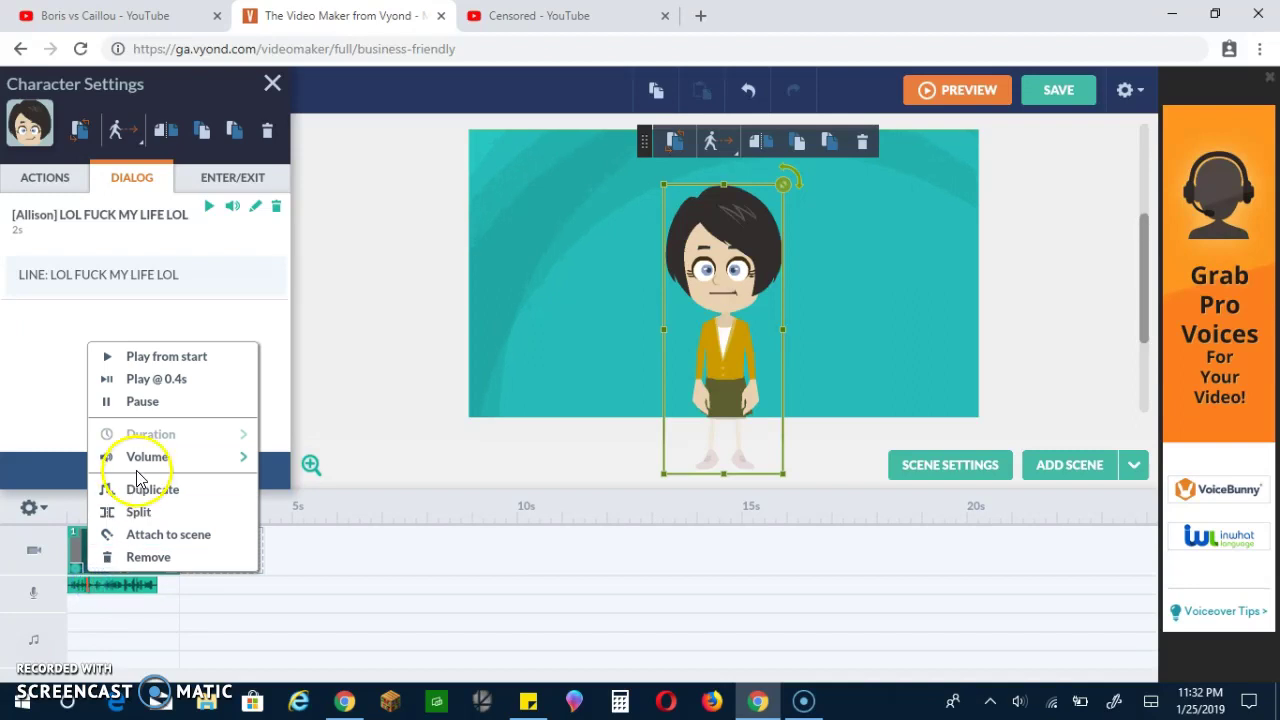
left_click(140, 380)
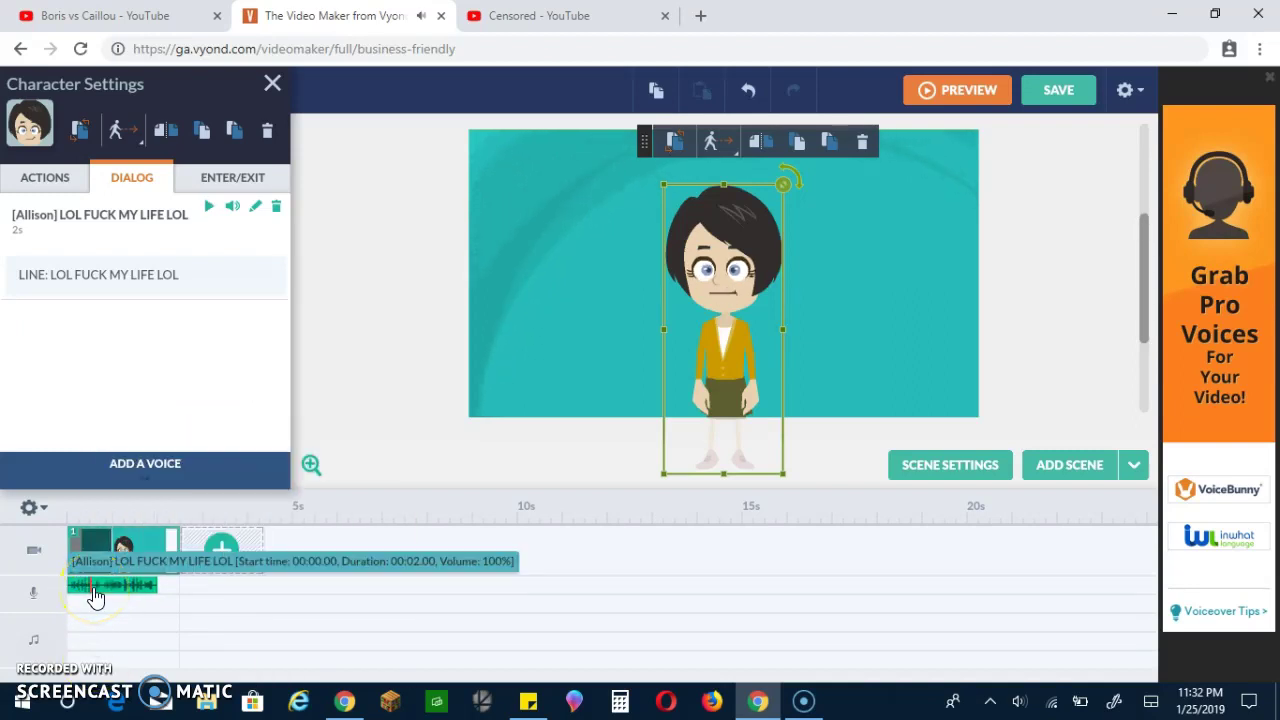
right_click(95, 597)
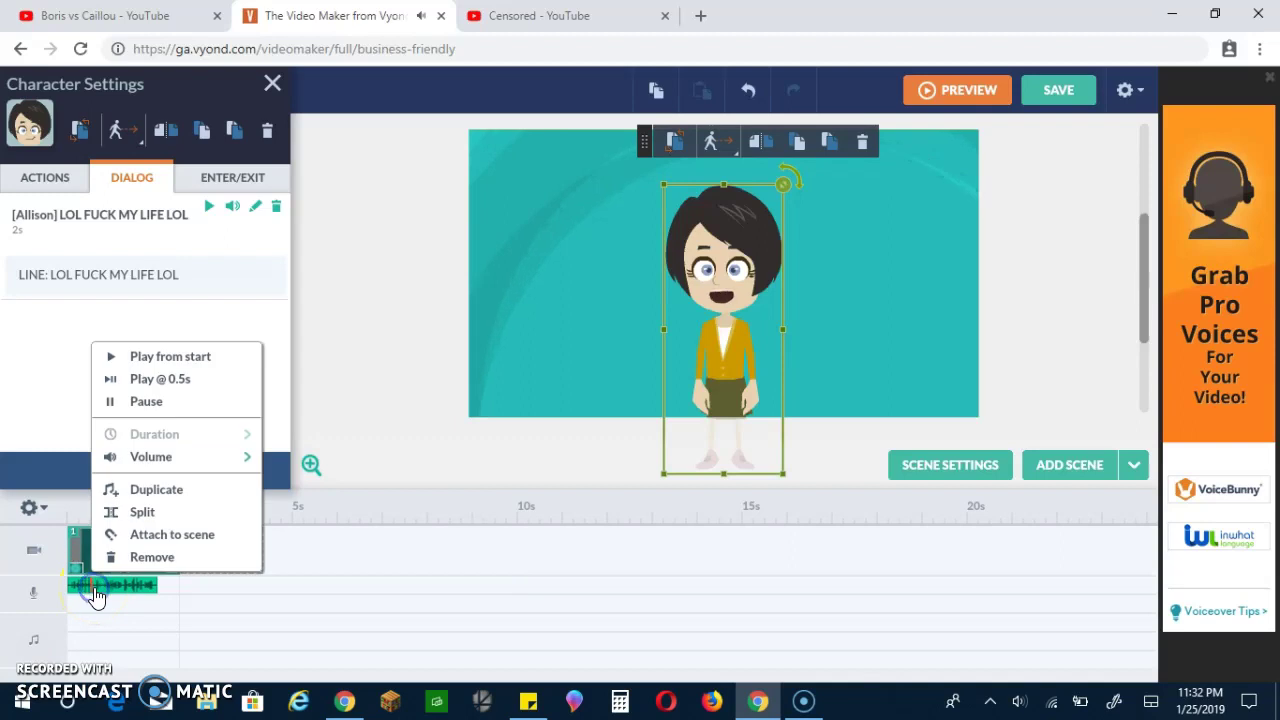
left_click(134, 510)
Shift the copied clip slightly later and play the line from the start.
left_click_drag(97, 591, 106, 597)
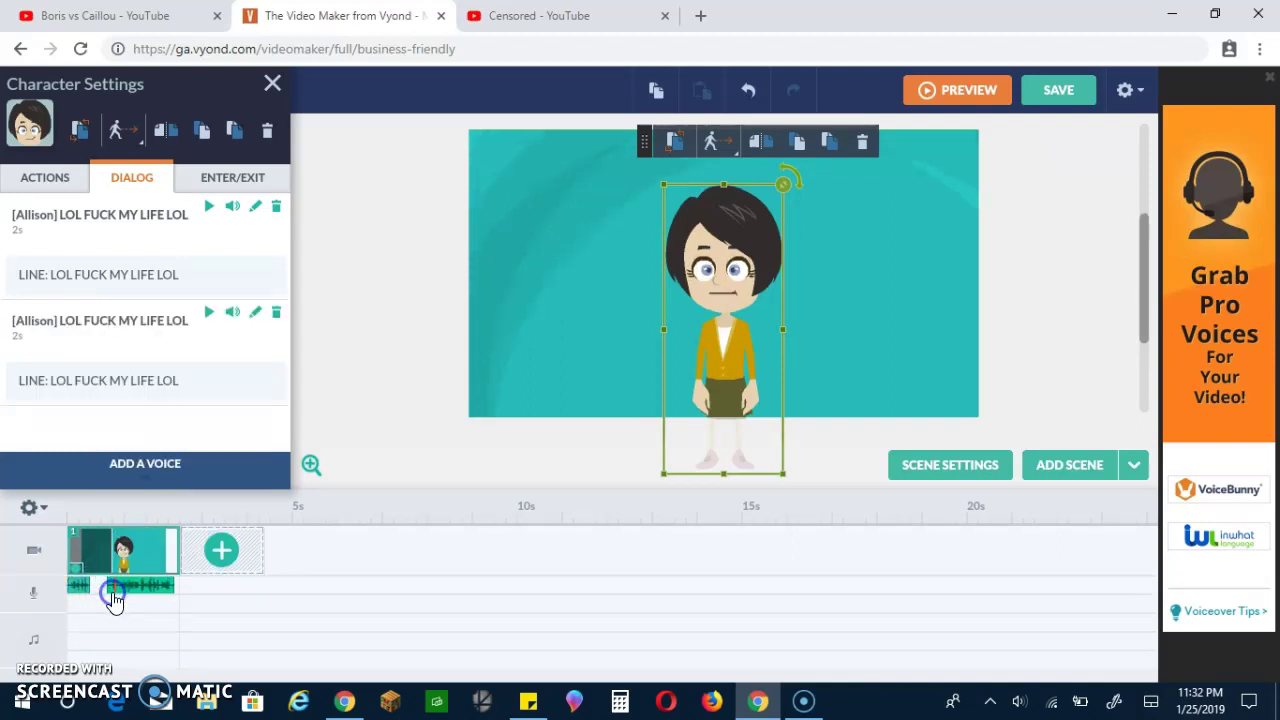
right_click(105, 593)
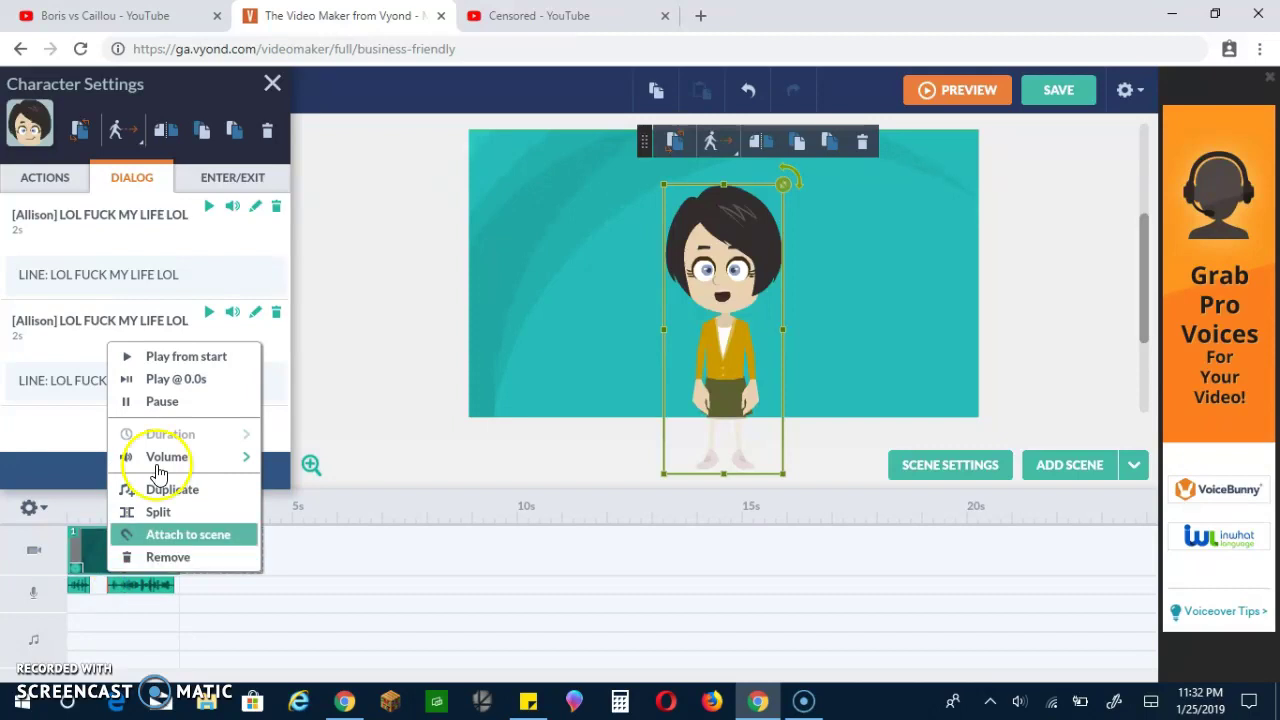
left_click(162, 366)
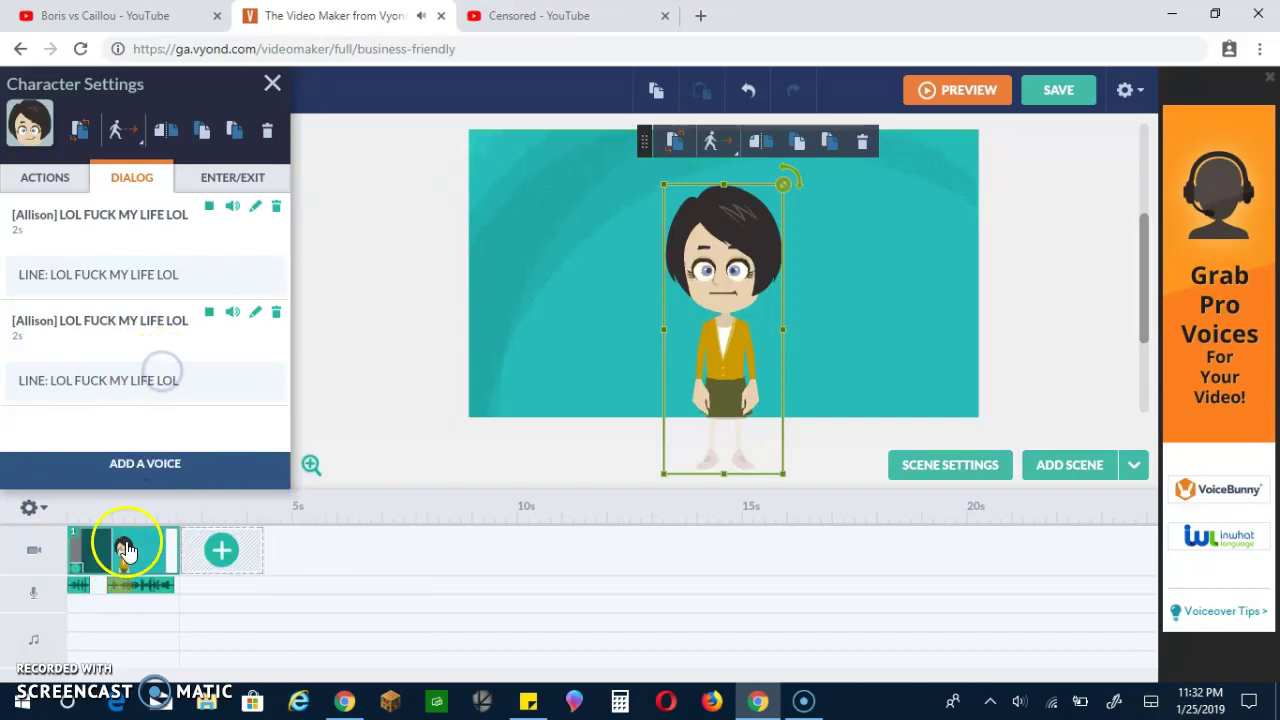
Split the later voice clip at the playback point and remove the unwanted piece.
right_click(116, 597)
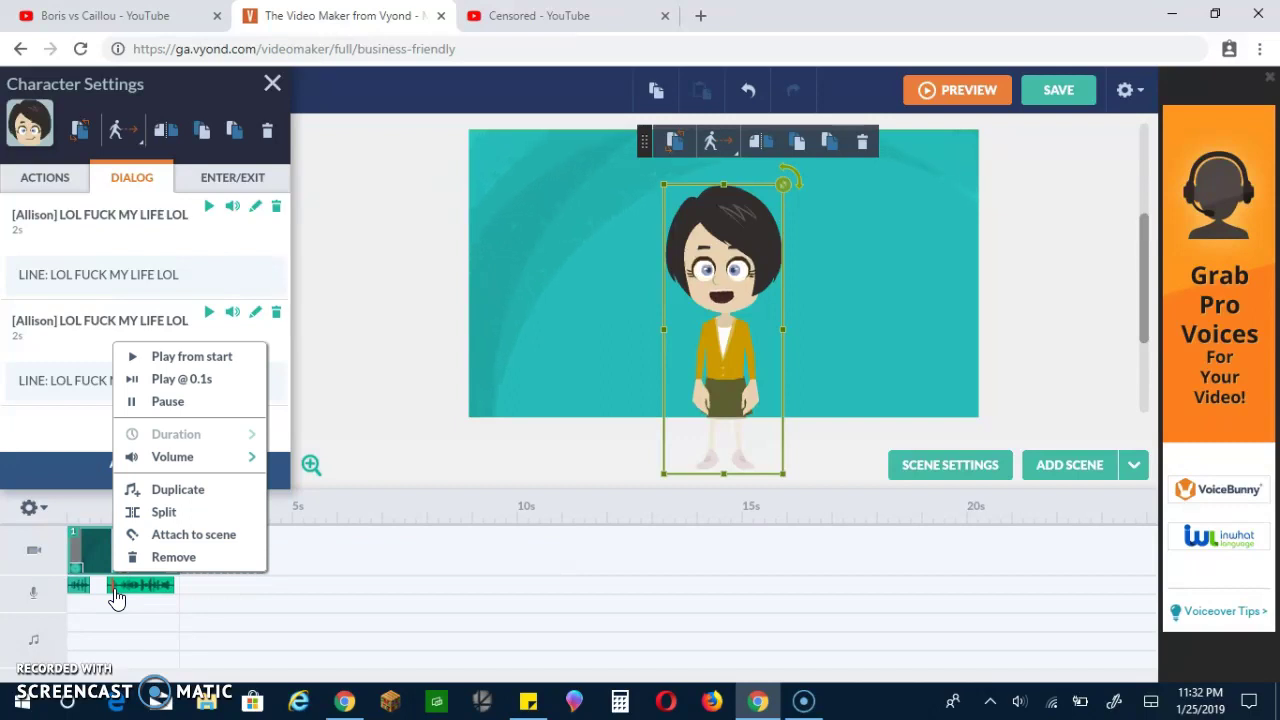
left_click(145, 512)
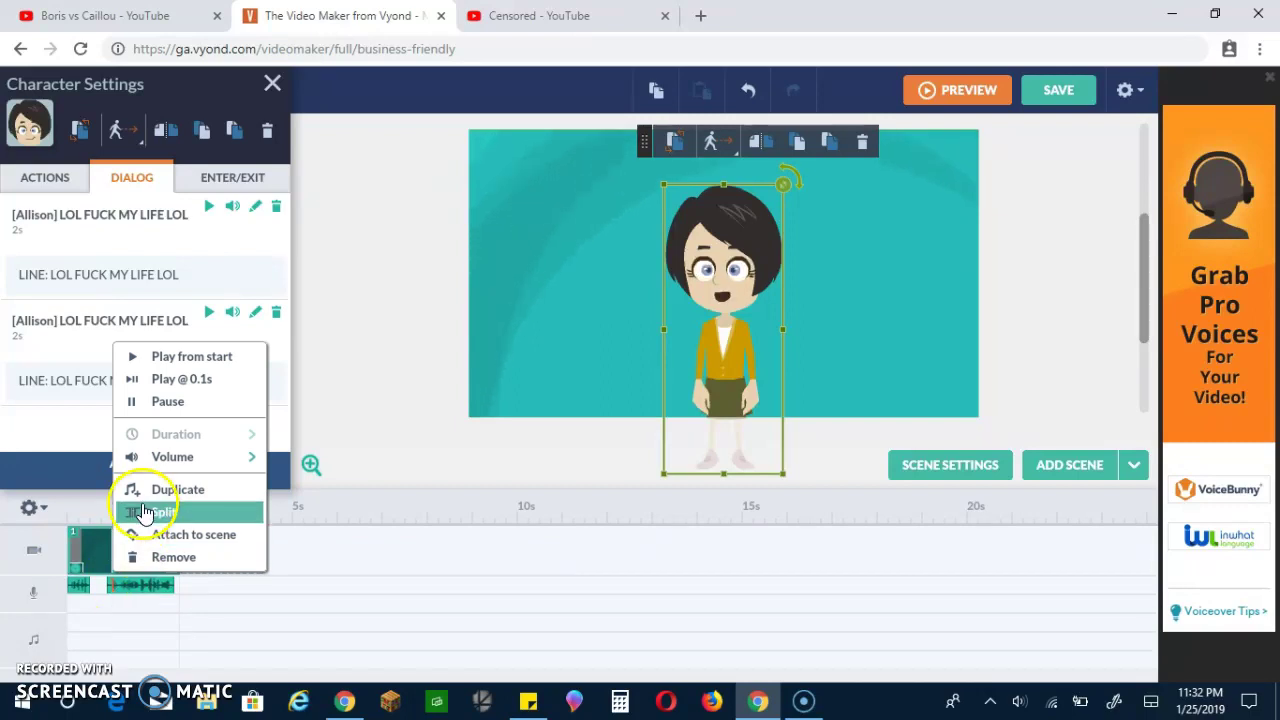
right_click(113, 590)
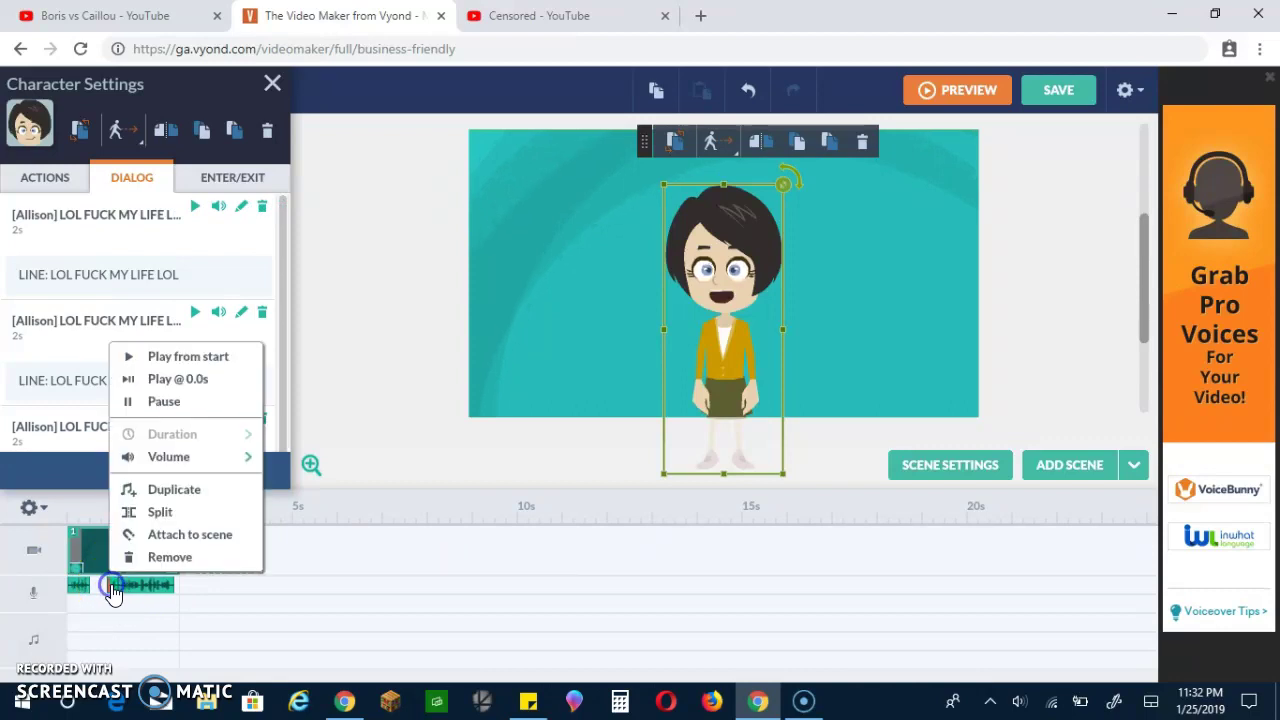
left_click(150, 557)
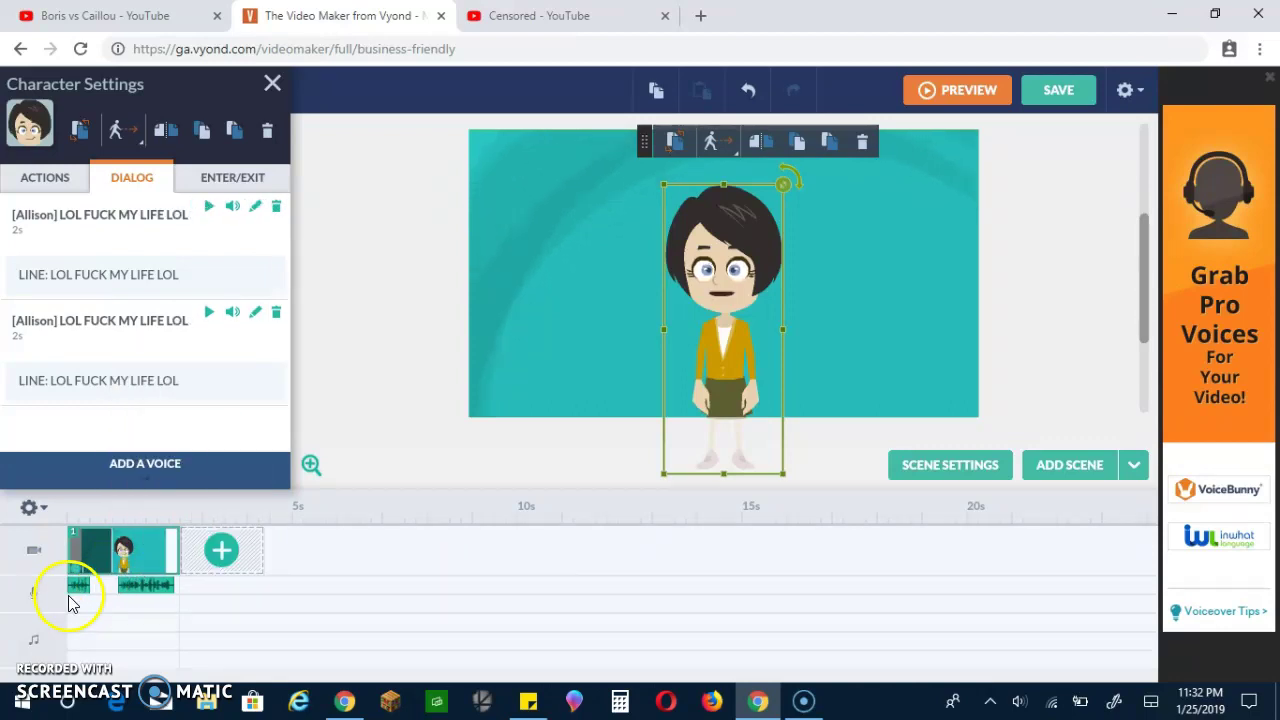
Play the edited two-clip dialog from the start twice.
right_click(123, 592)
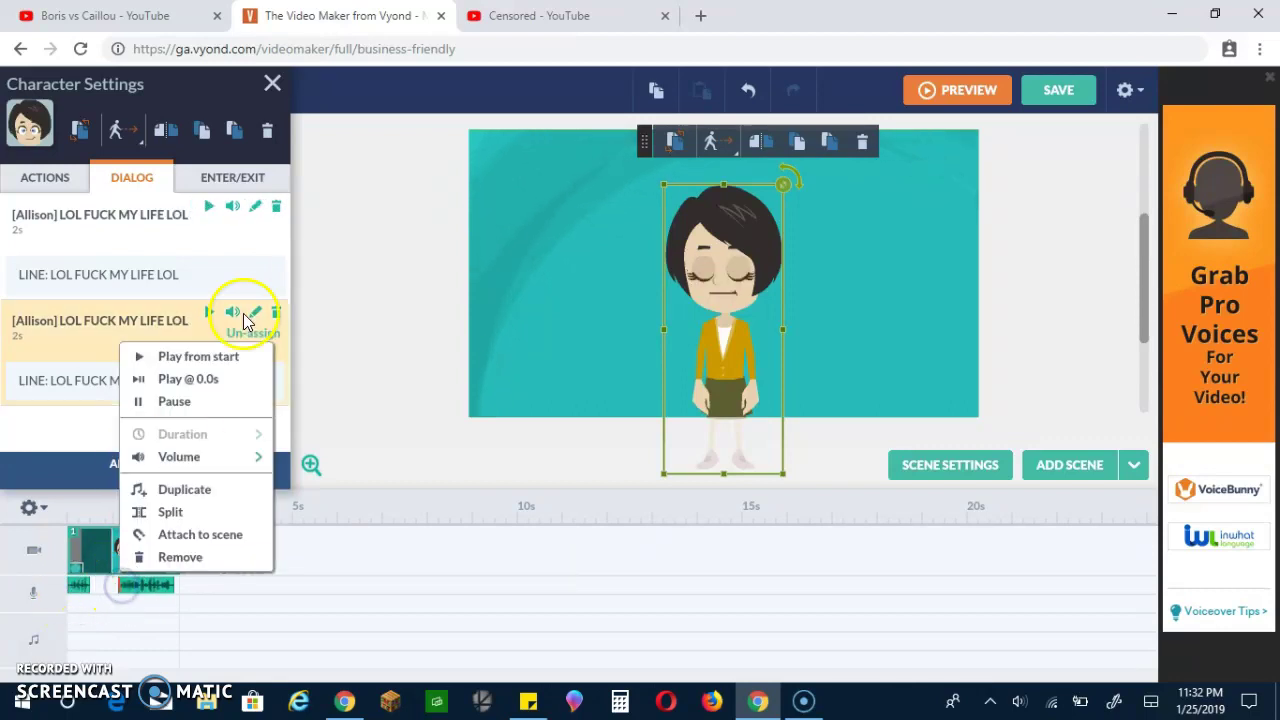
left_click(197, 356)
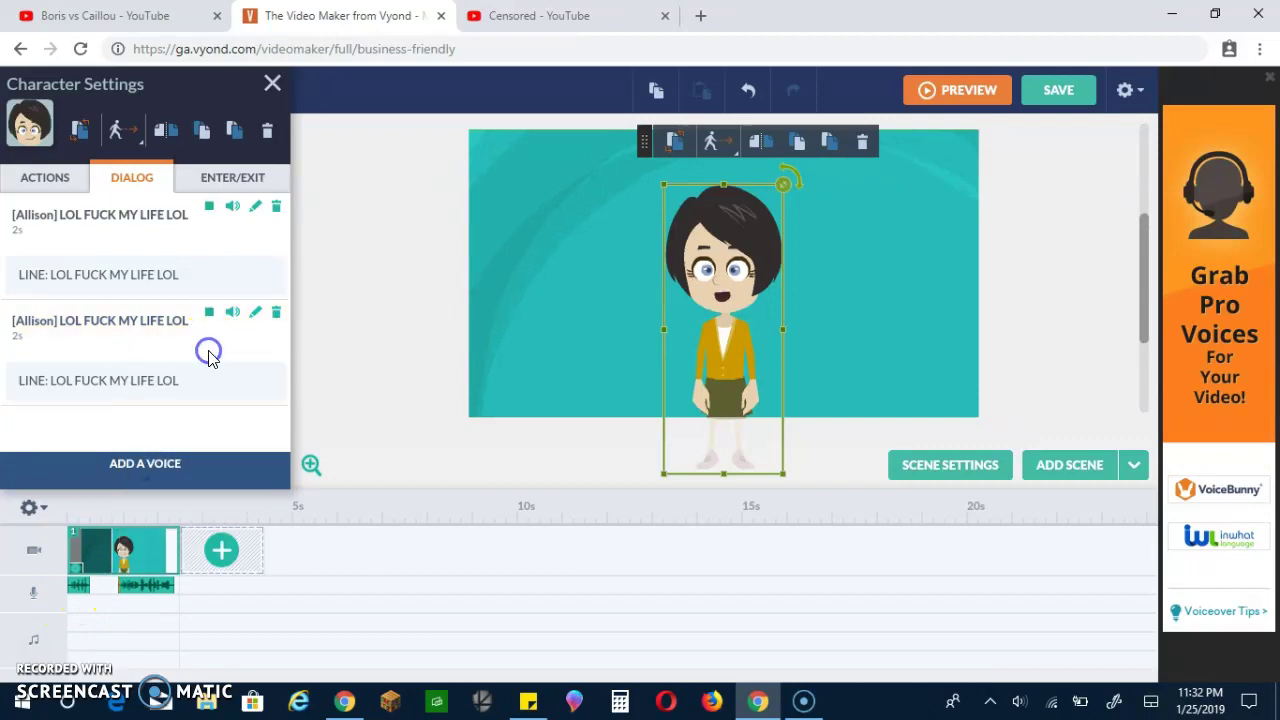
right_click(77, 590)
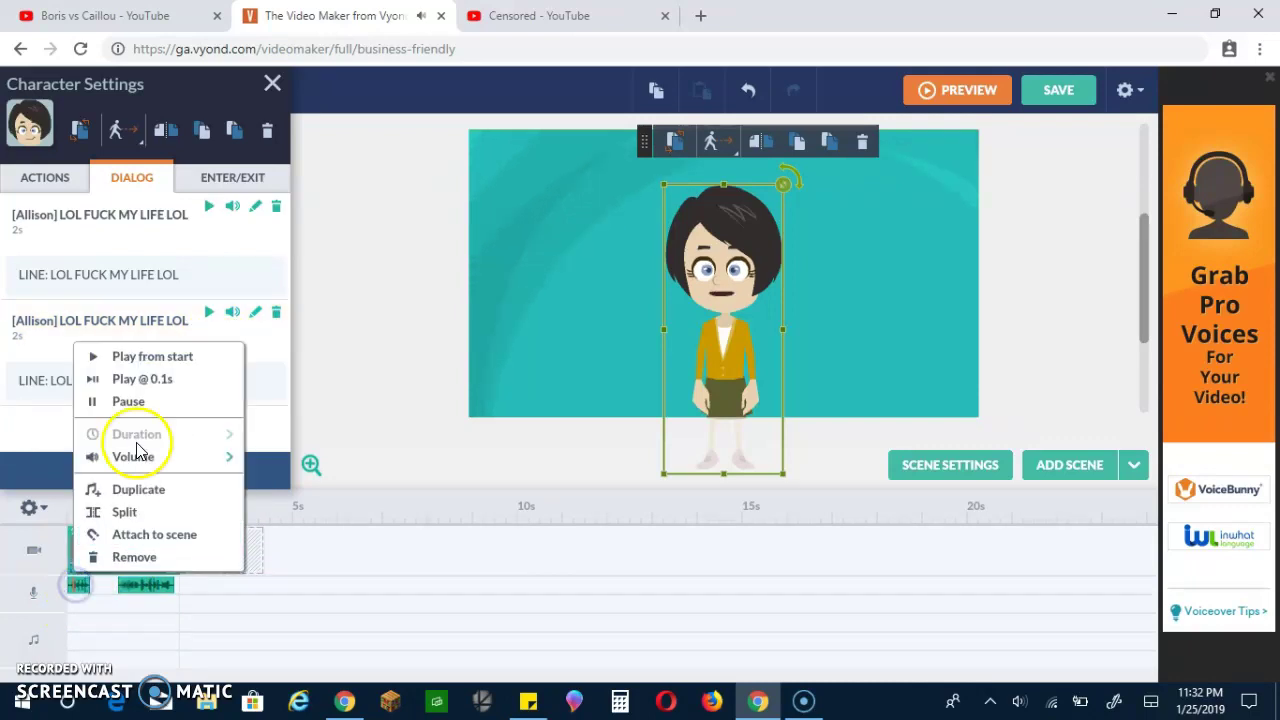
left_click(137, 358)
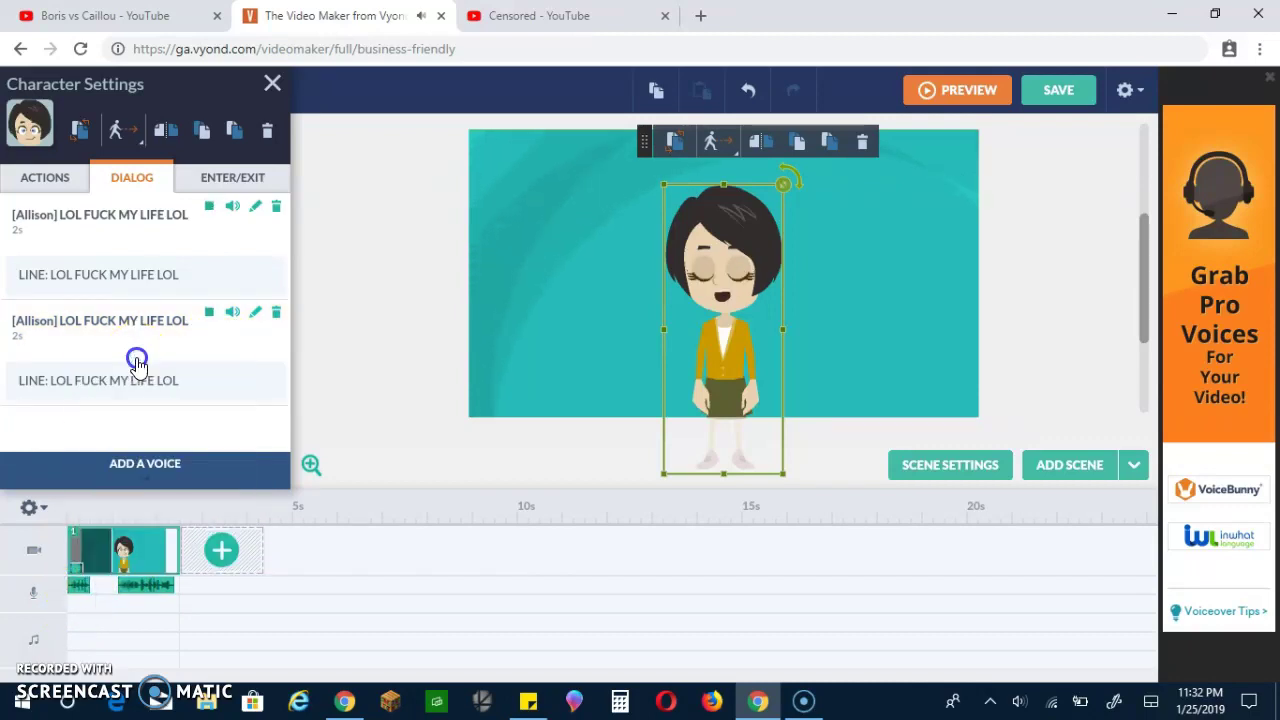
Push the later voice clip right, add scene 2, then try and cancel a media upload.
mouse_move(128, 585)
left_mouse_down()
mouse_move(226, 582)
mouse_move(88, 553)
left_mouse_up()
left_click(114, 556)
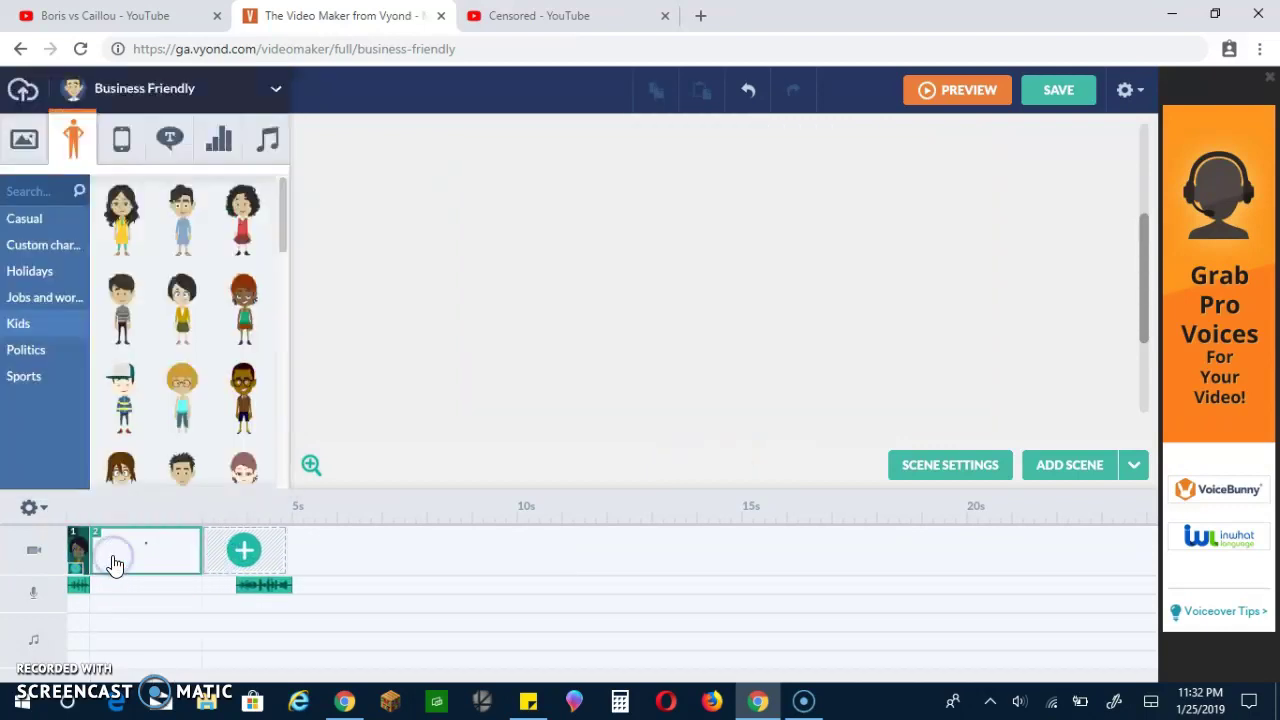
left_click(22, 90)
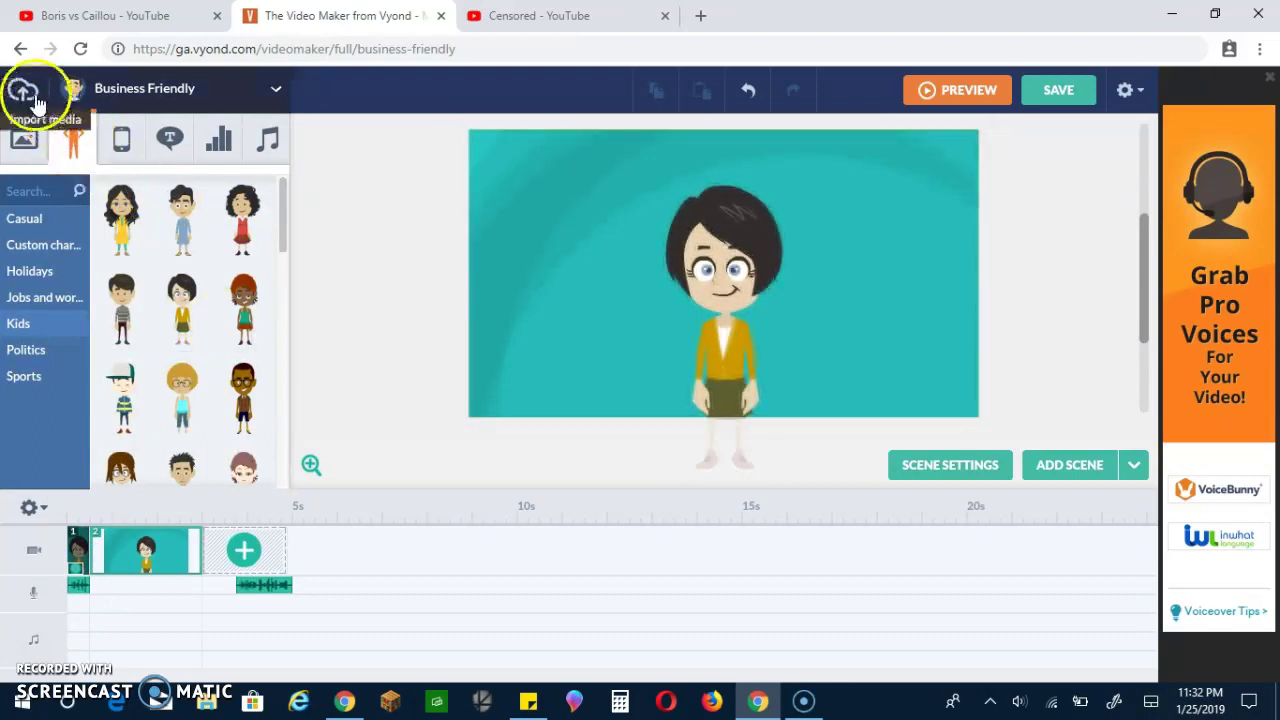
left_click(166, 92)
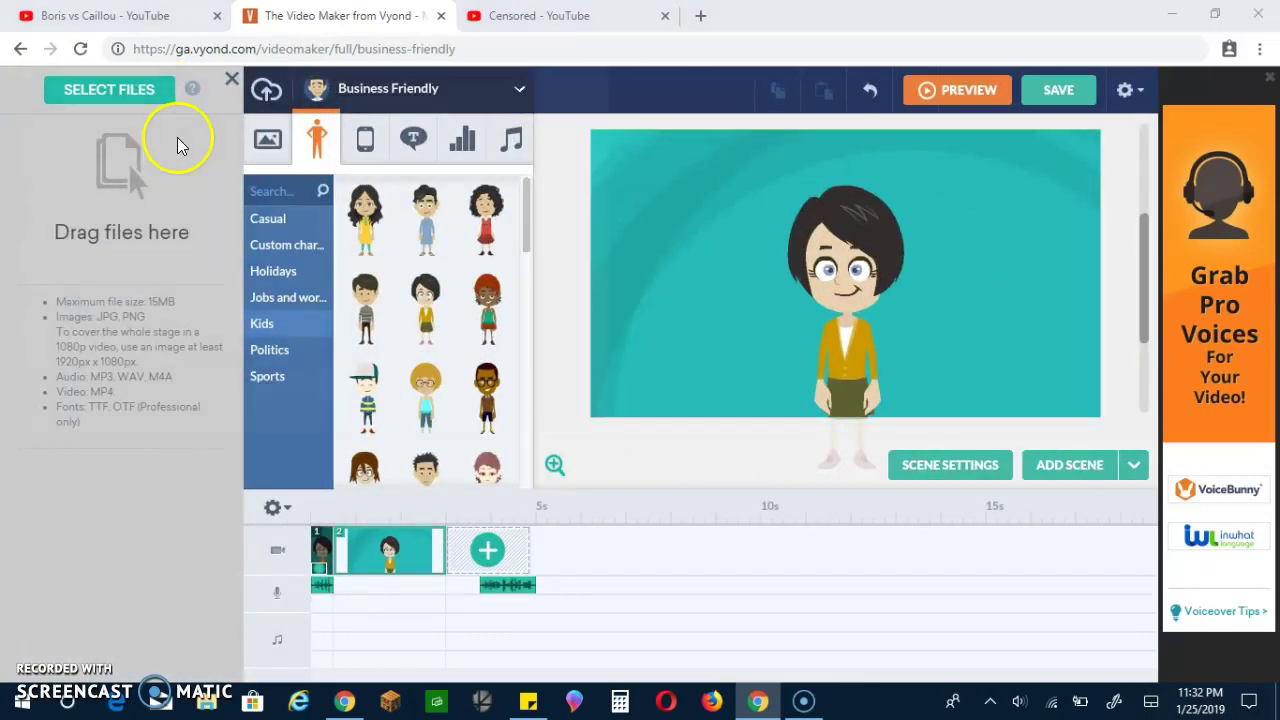
mouse_move(611, 119)
left_mouse_down()
mouse_move(613, 228)
mouse_move(386, 248)
left_mouse_up()
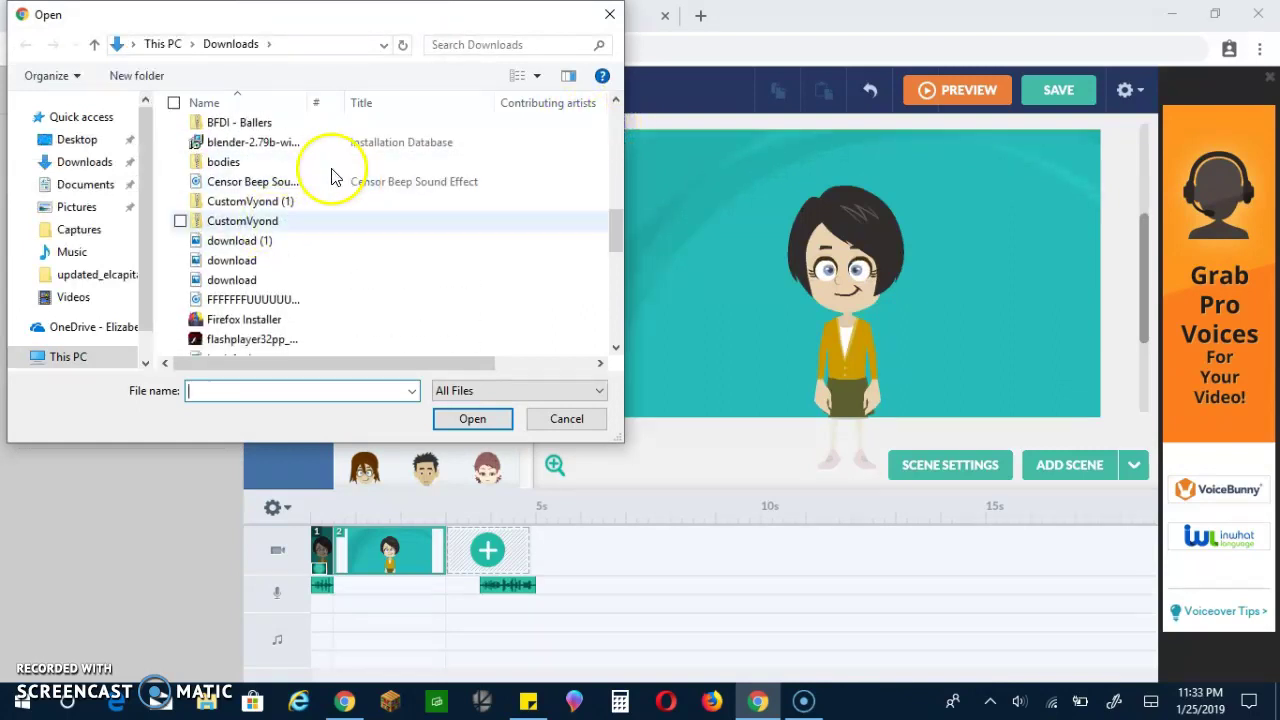
left_click(566, 418)
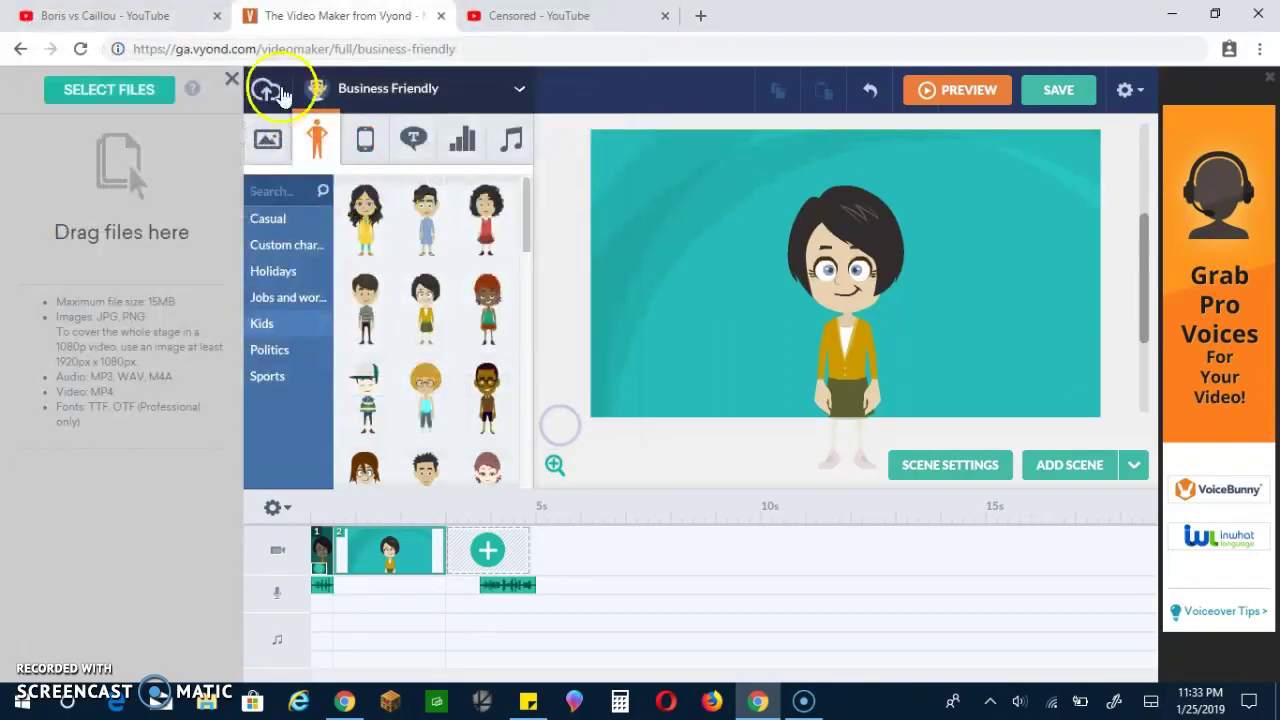
Use the Censor Beep from Your Library's sound effects and cut off its long tail.
left_click(234, 80)
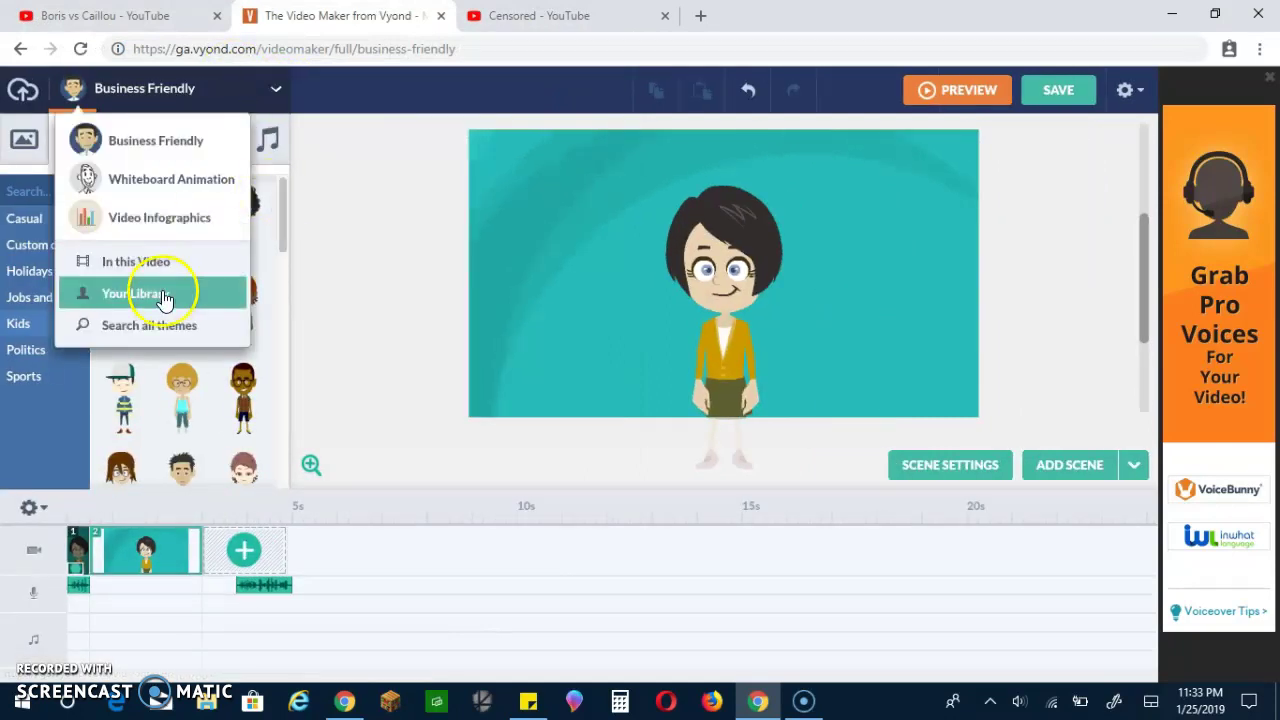
left_click(163, 298)
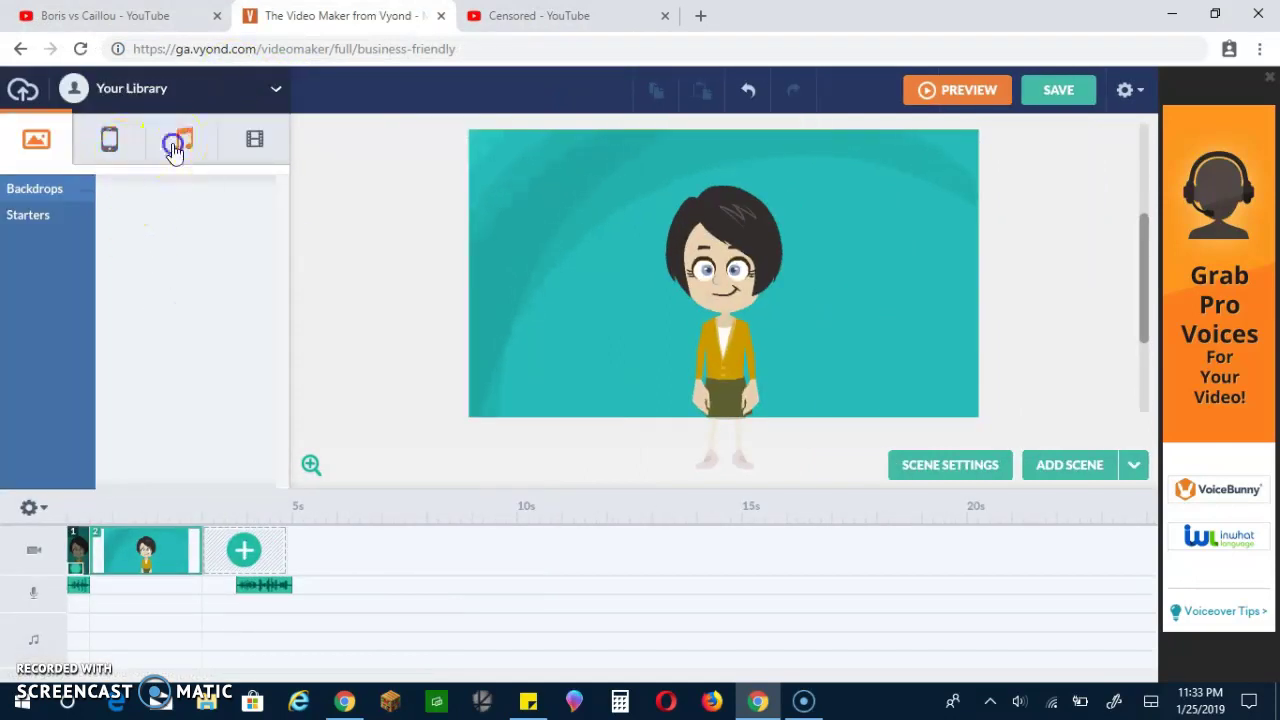
left_click(174, 148)
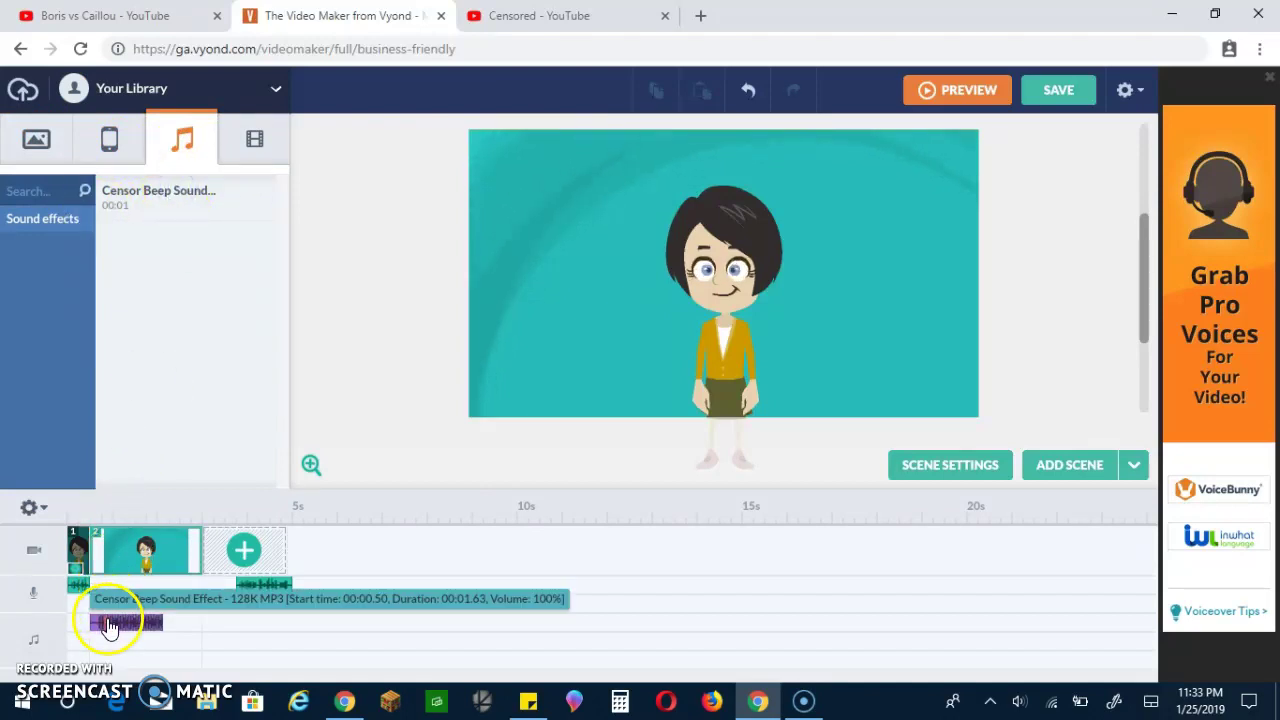
right_click(109, 627)
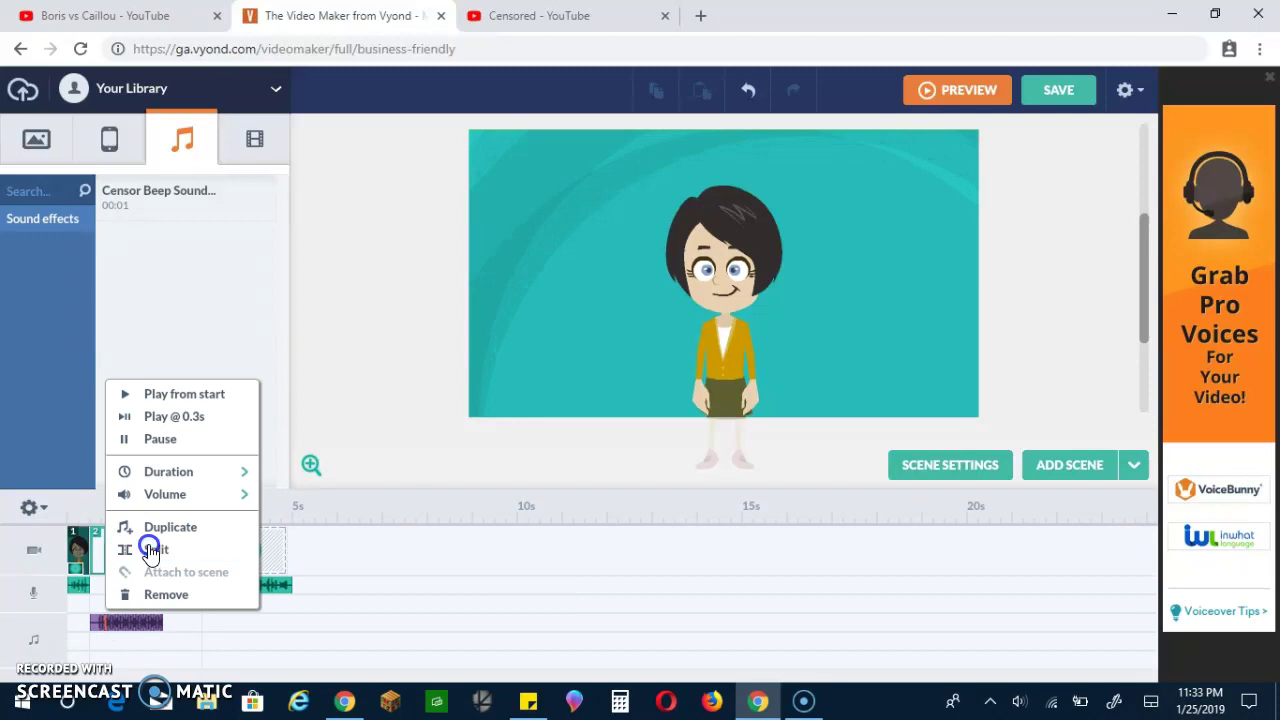
left_click(150, 550)
right_click(117, 630)
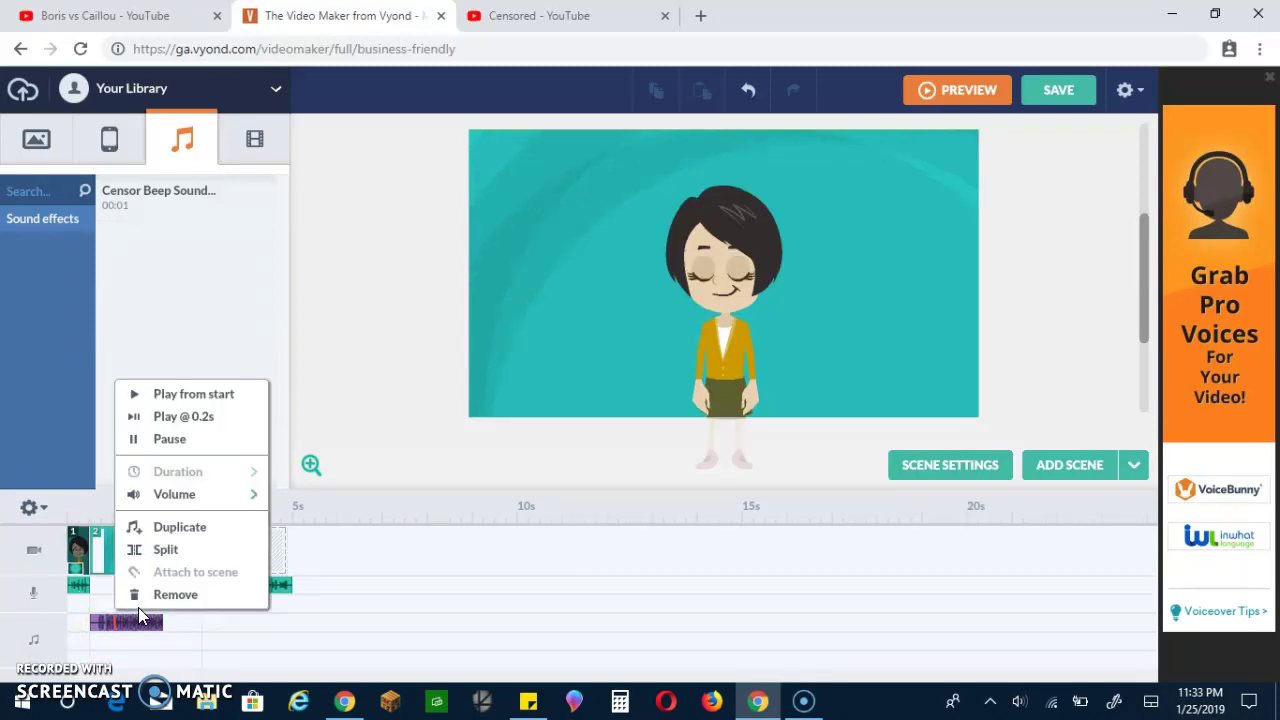
left_click(136, 594)
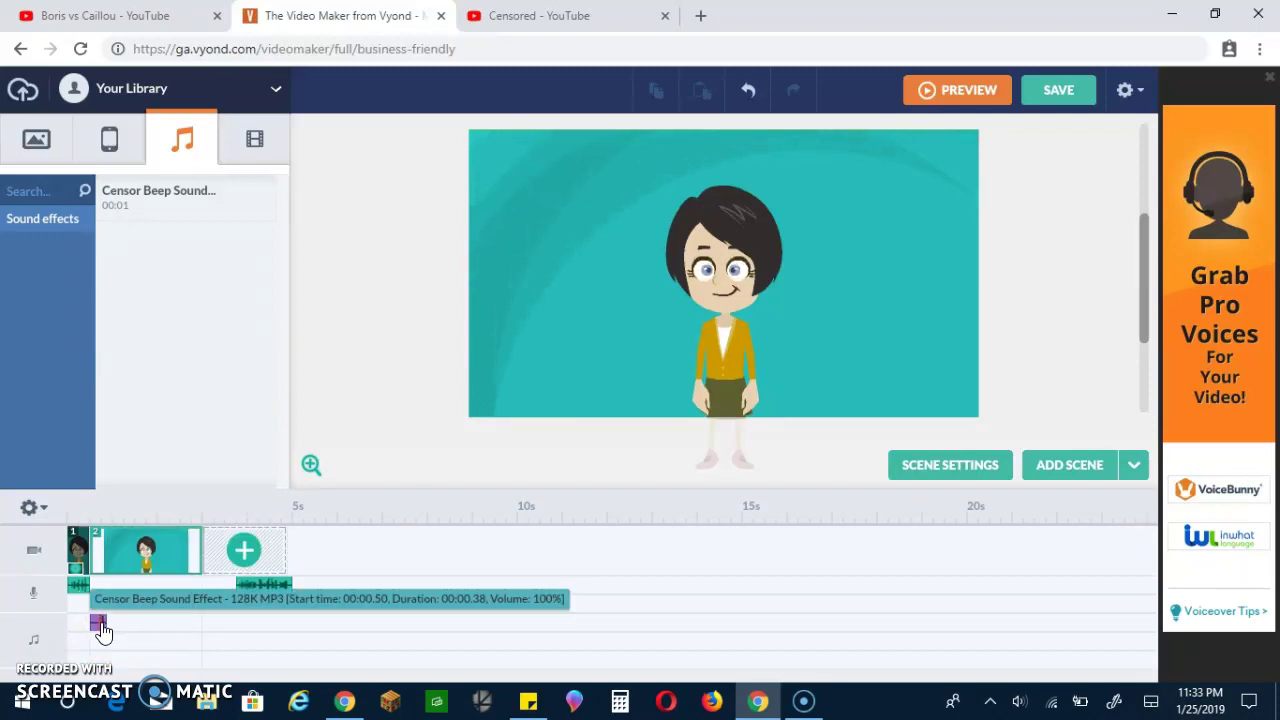
Trim the beep to a short blip and shorten scene 2 to about a quarter second.
right_click(101, 630)
left_click(143, 545)
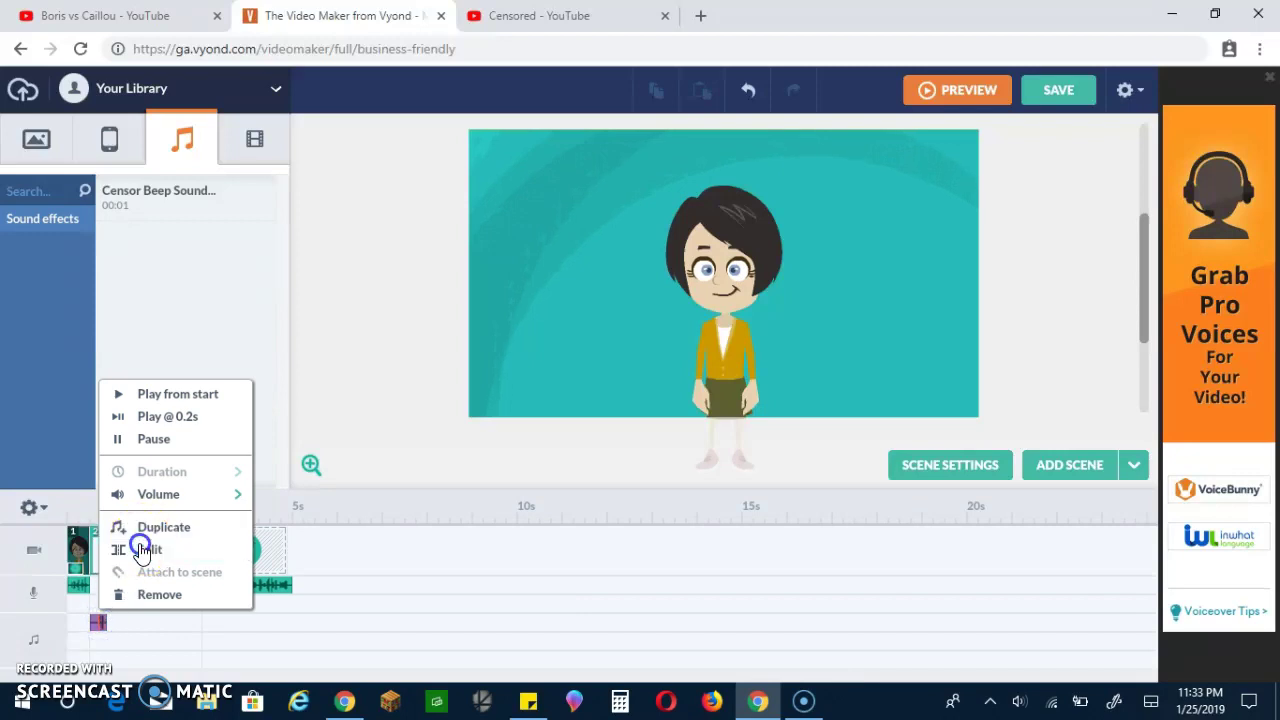
right_click(101, 622)
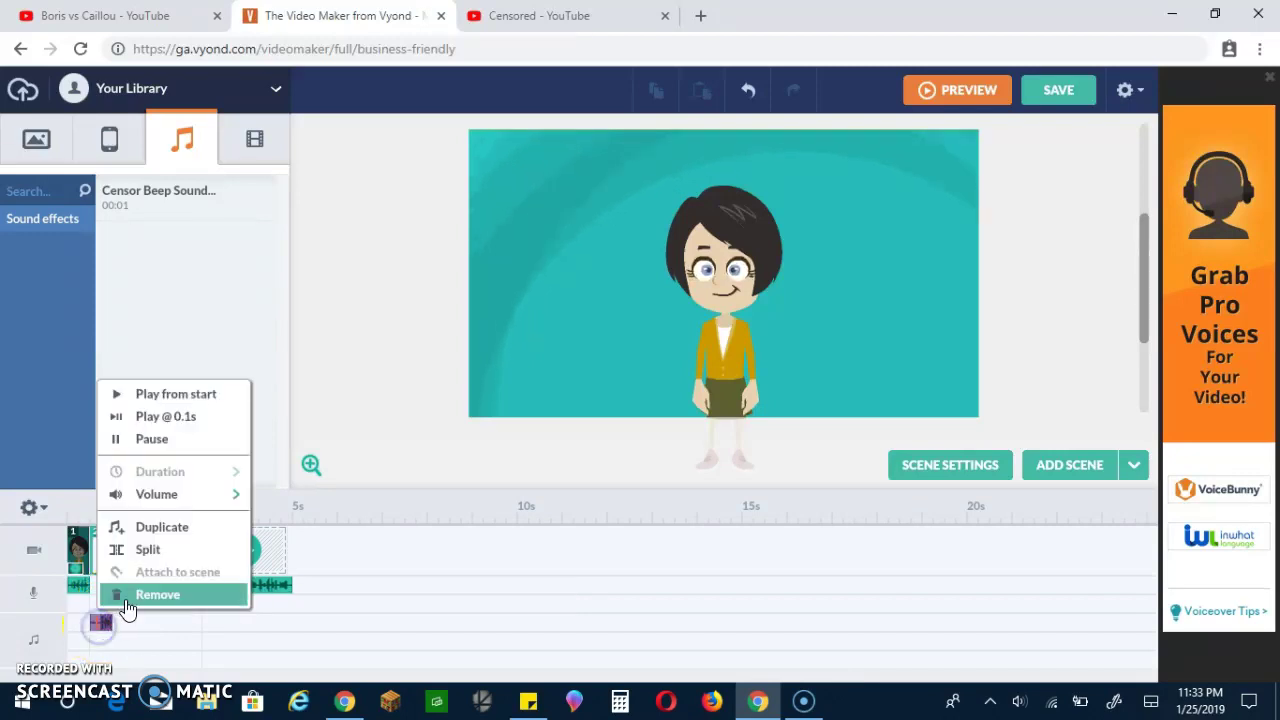
left_click(125, 598)
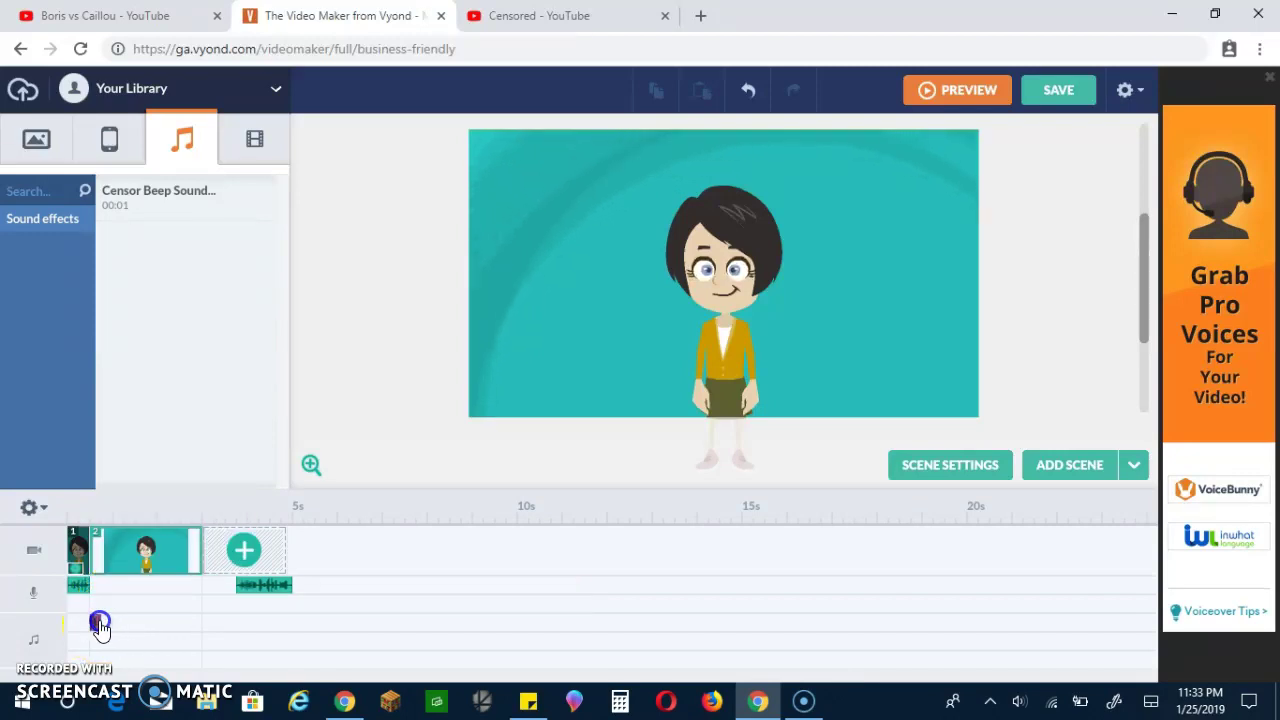
left_click_drag(198, 557, 80, 572)
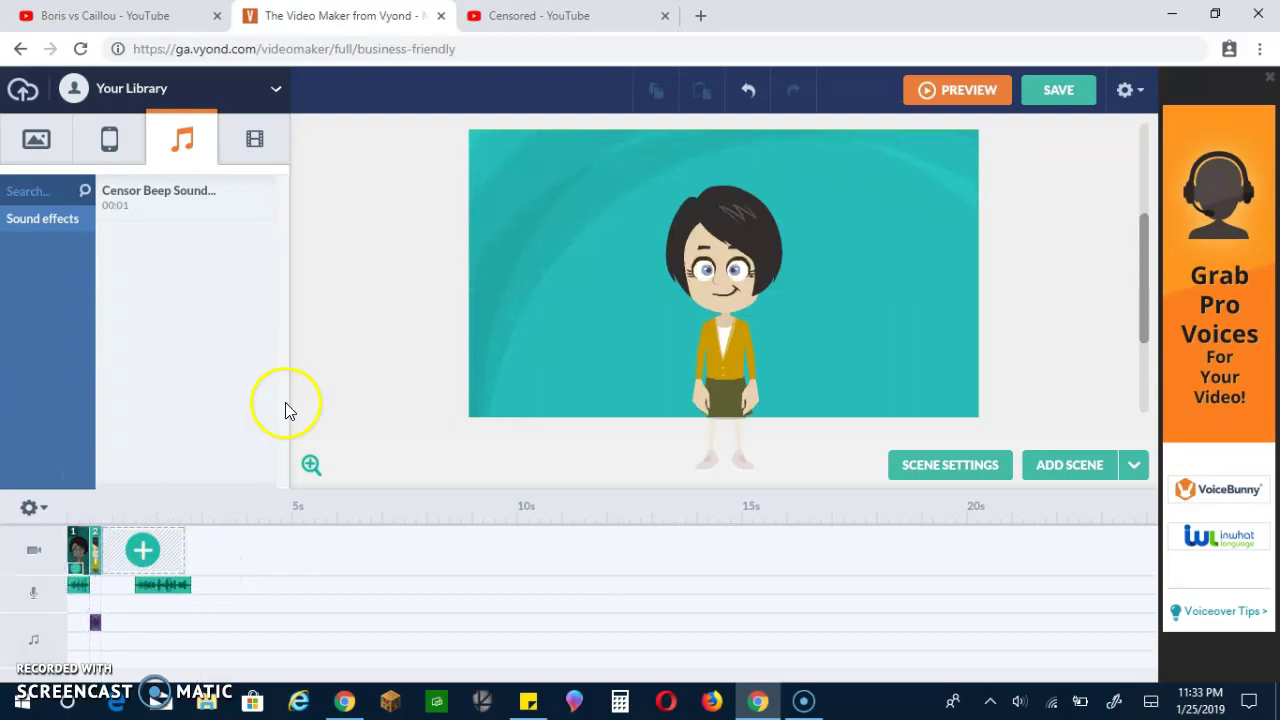
Switch to the Business Friendly theme and search Props for 'rectangle'.
left_click(231, 100)
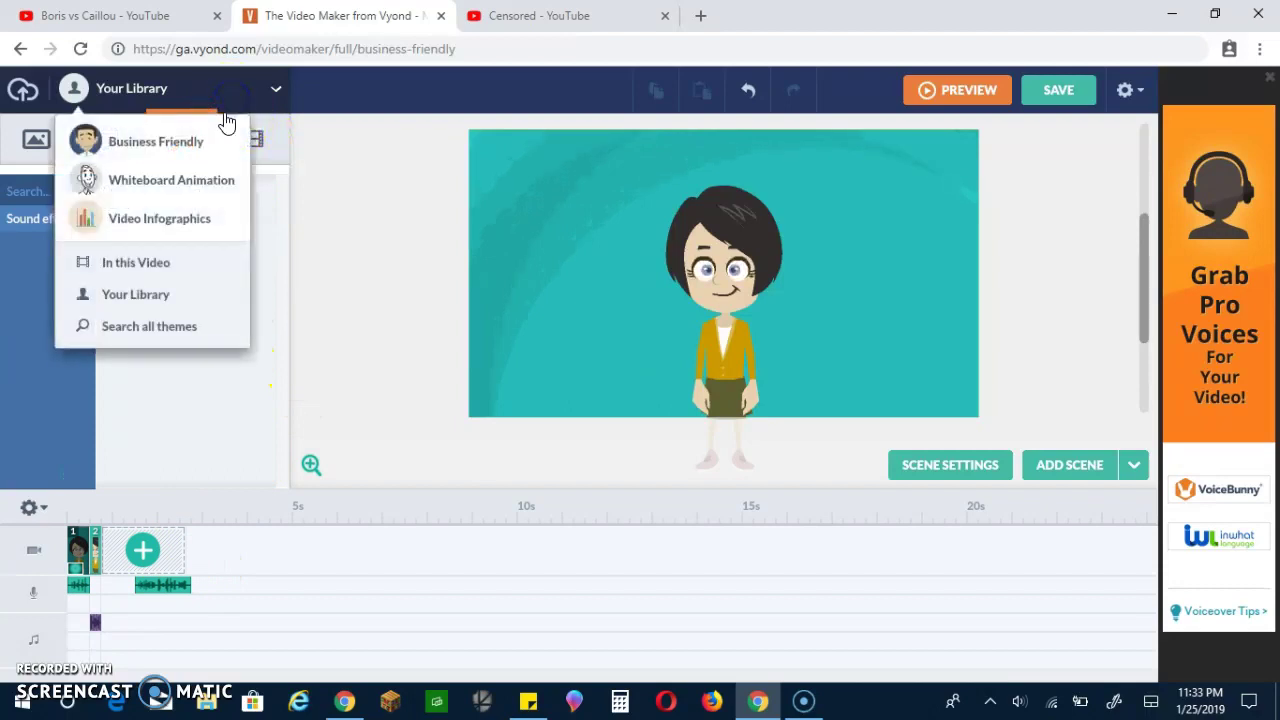
left_click(215, 142)
left_click(120, 140)
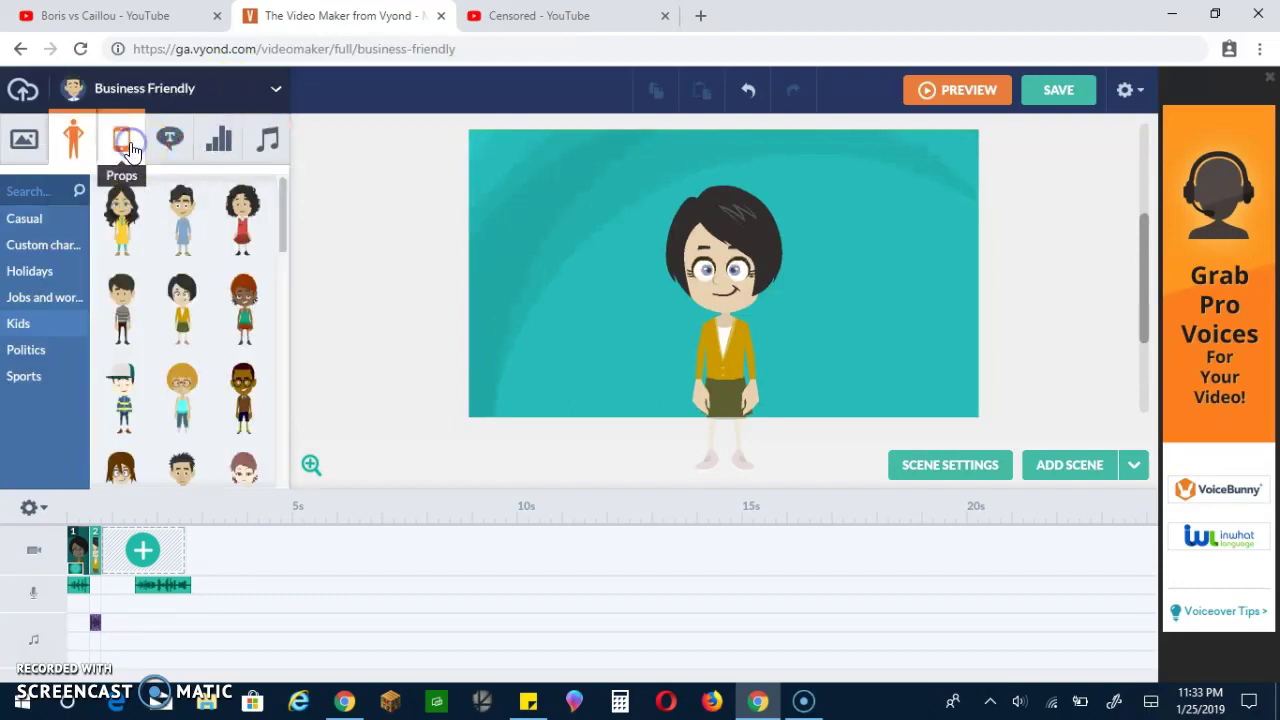
left_click(38, 188)
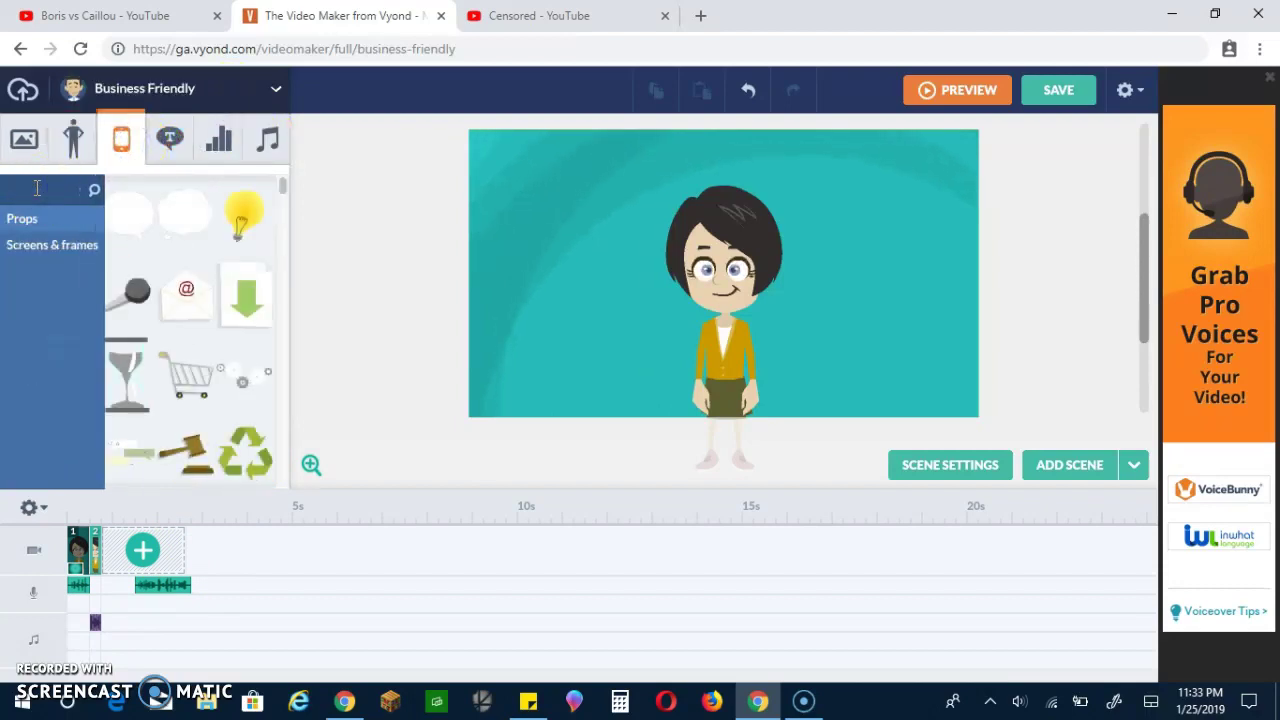
type("rectangle")
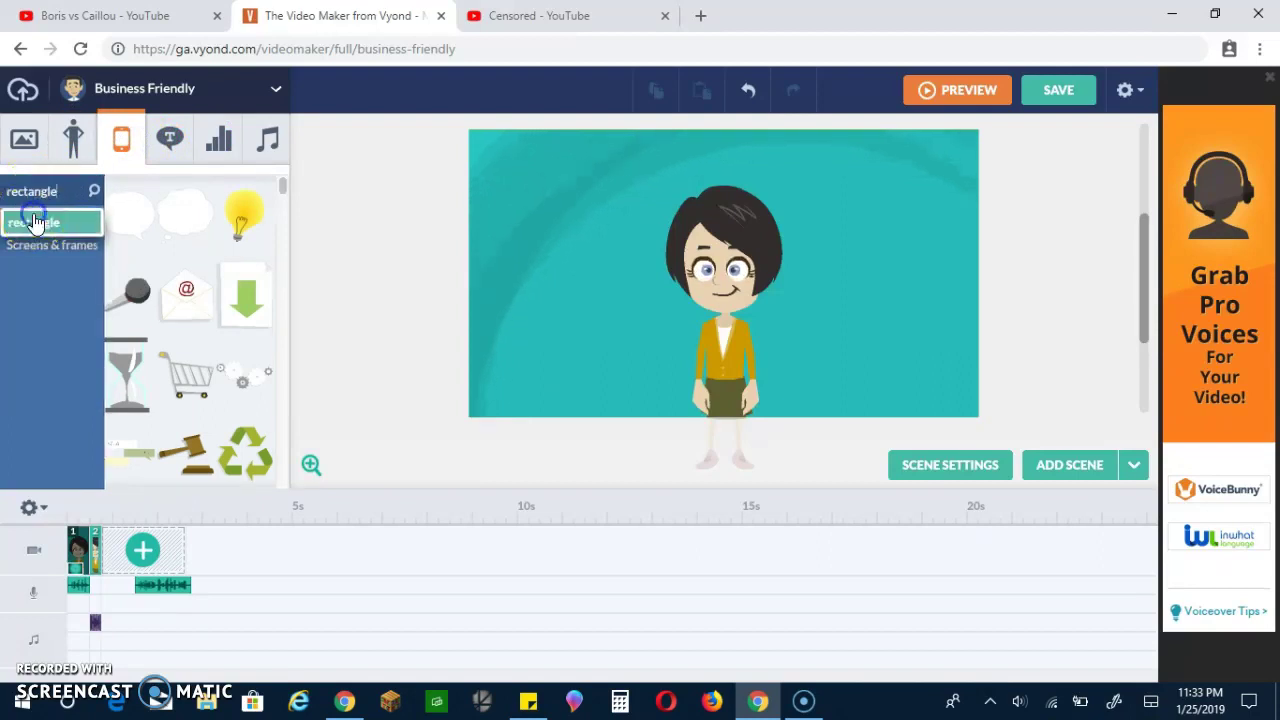
left_click(35, 222)
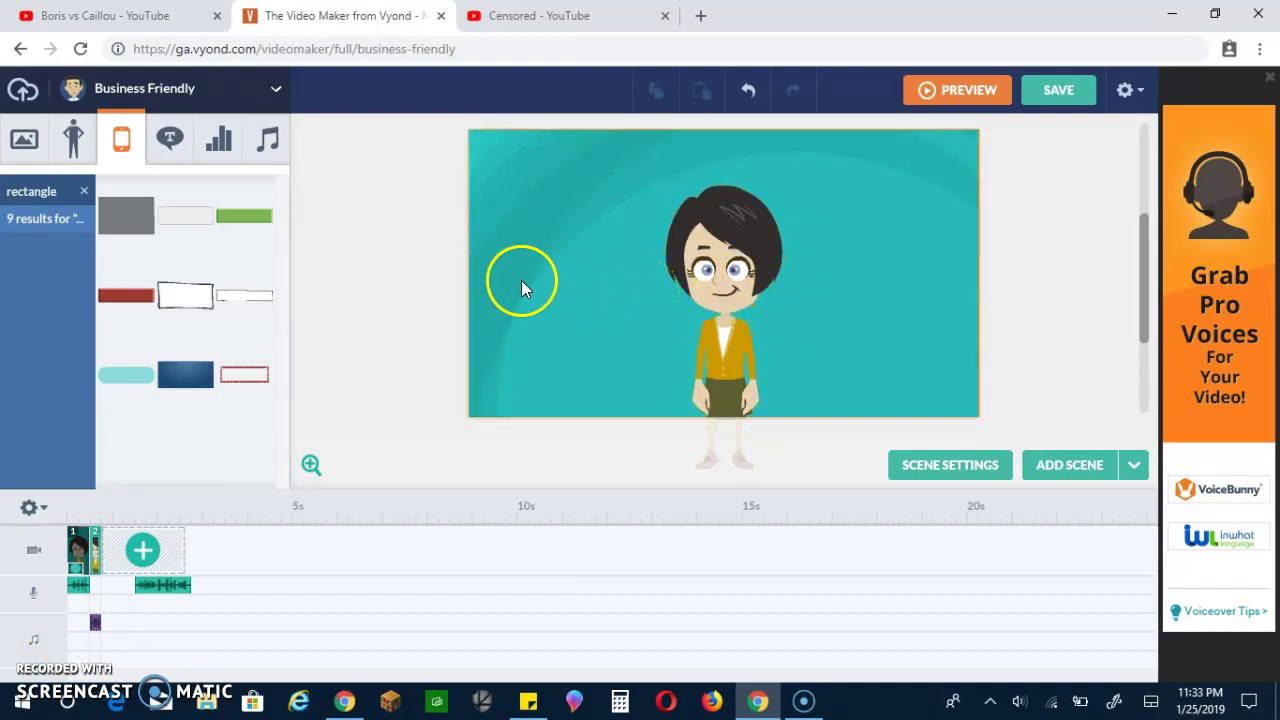
Add a large white rectangle and shrink it into a narrower bar.
left_click(256, 276)
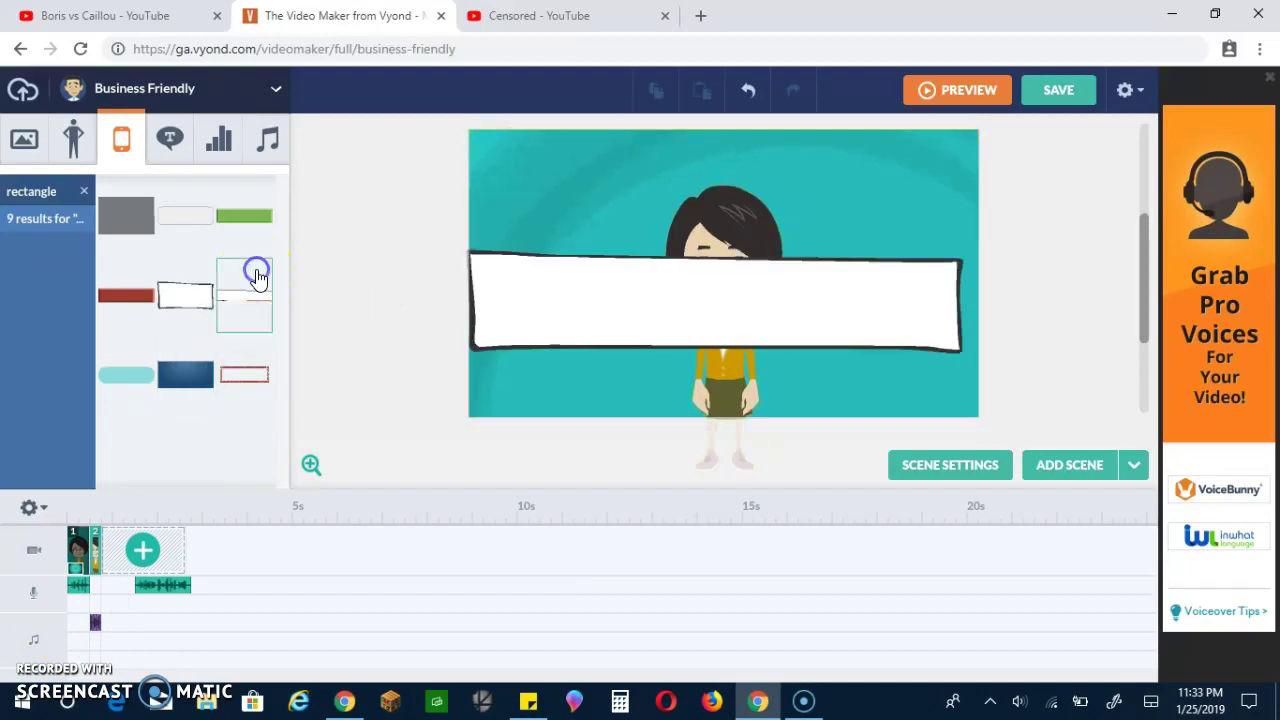
left_click(617, 288)
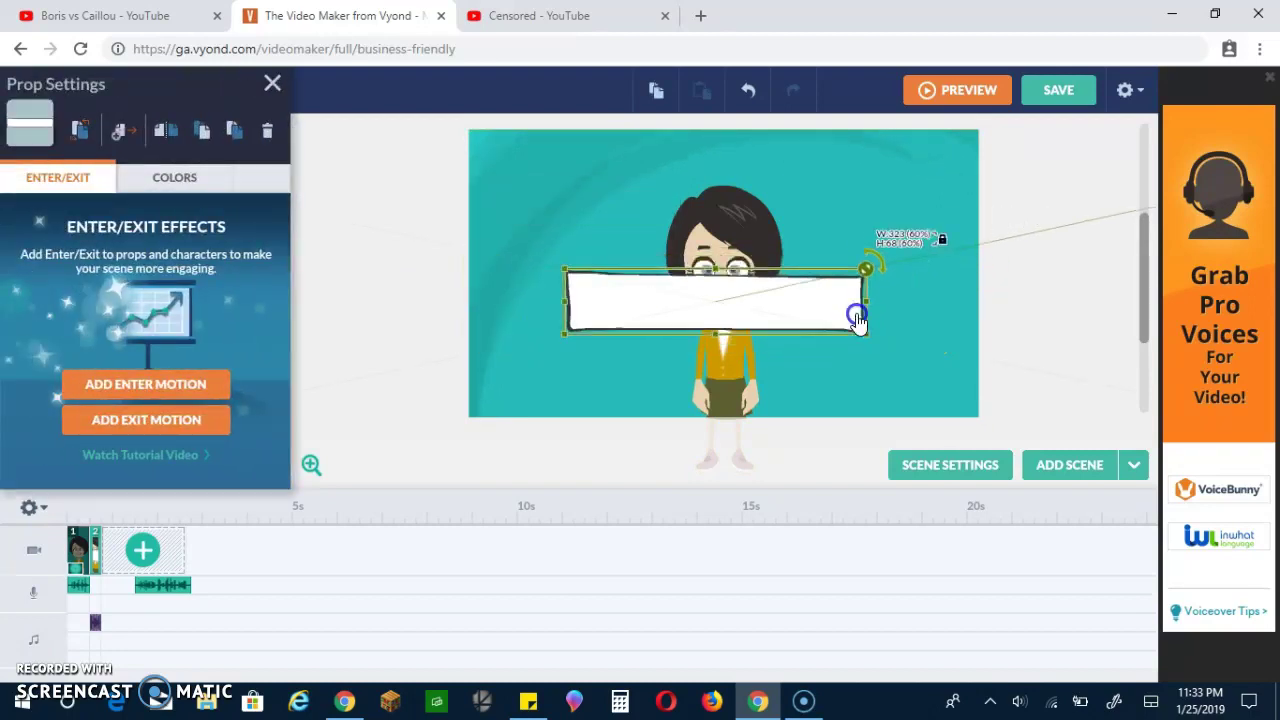
left_click_drag(967, 255, 818, 320)
Recolor the rectangle black and shrink it to cover just the girl's mouth.
left_click(174, 177)
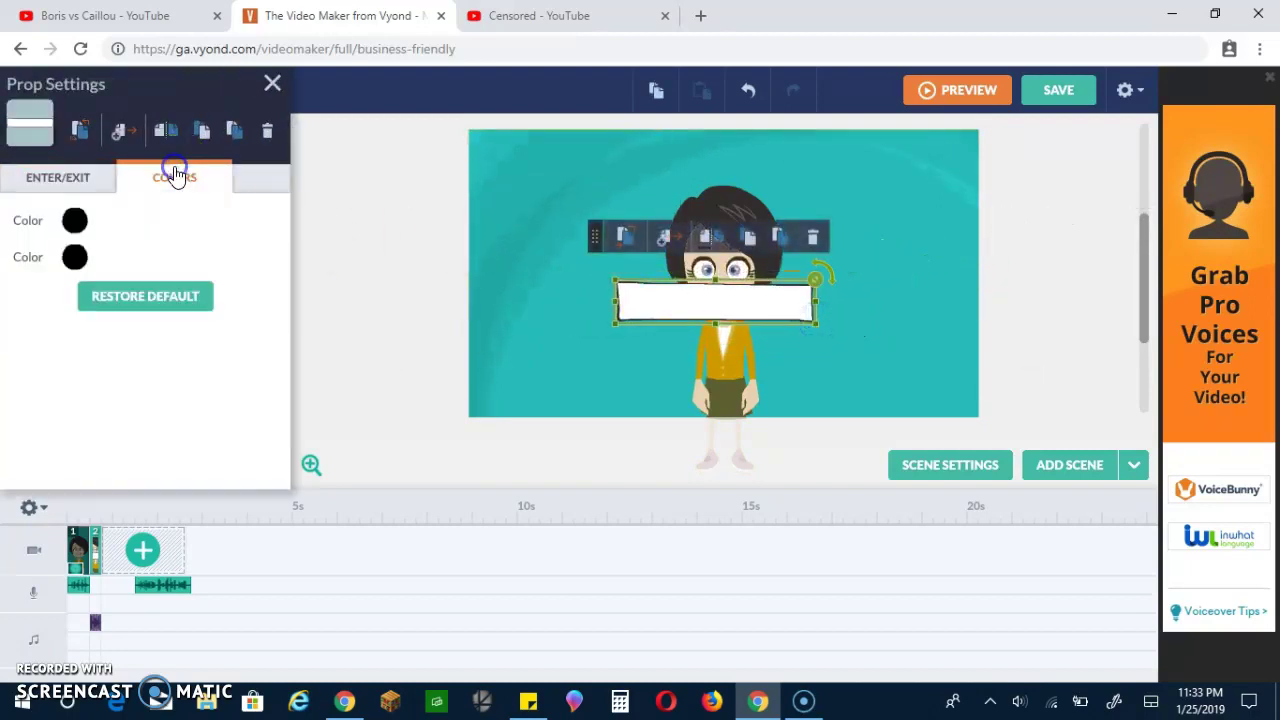
left_click(75, 257)
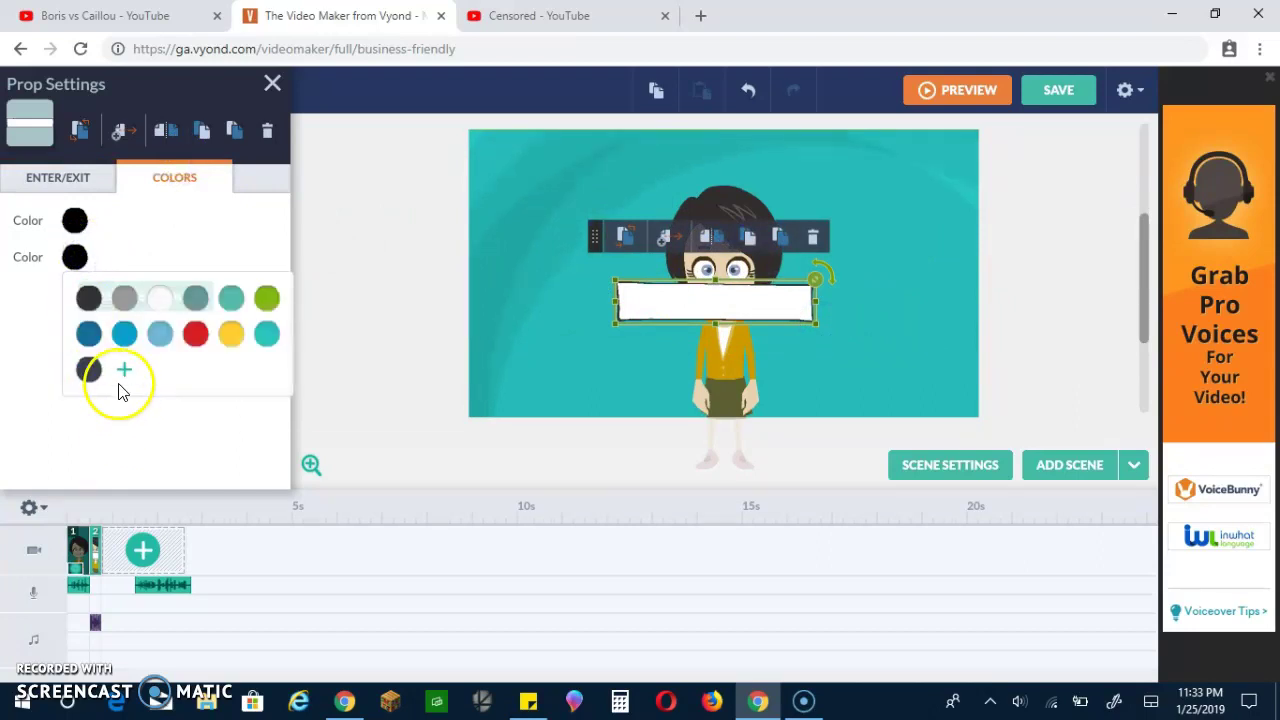
left_click(123, 370)
left_click(145, 365)
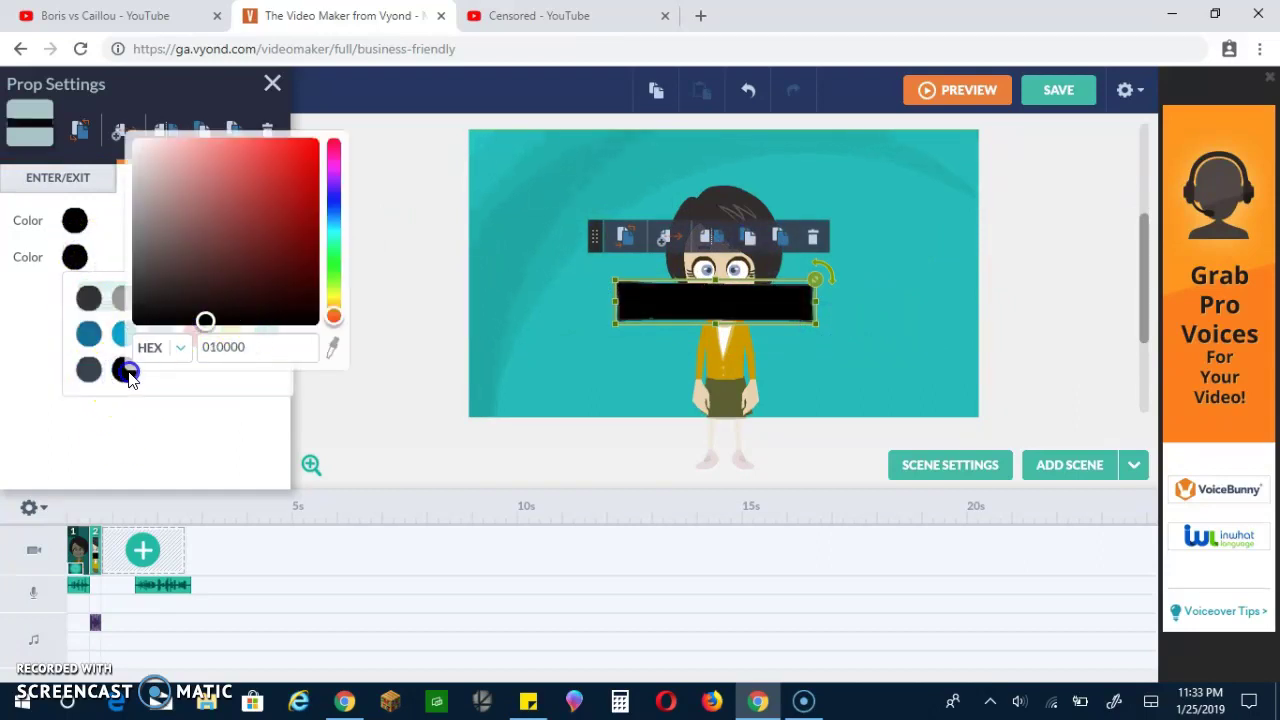
left_click(155, 315)
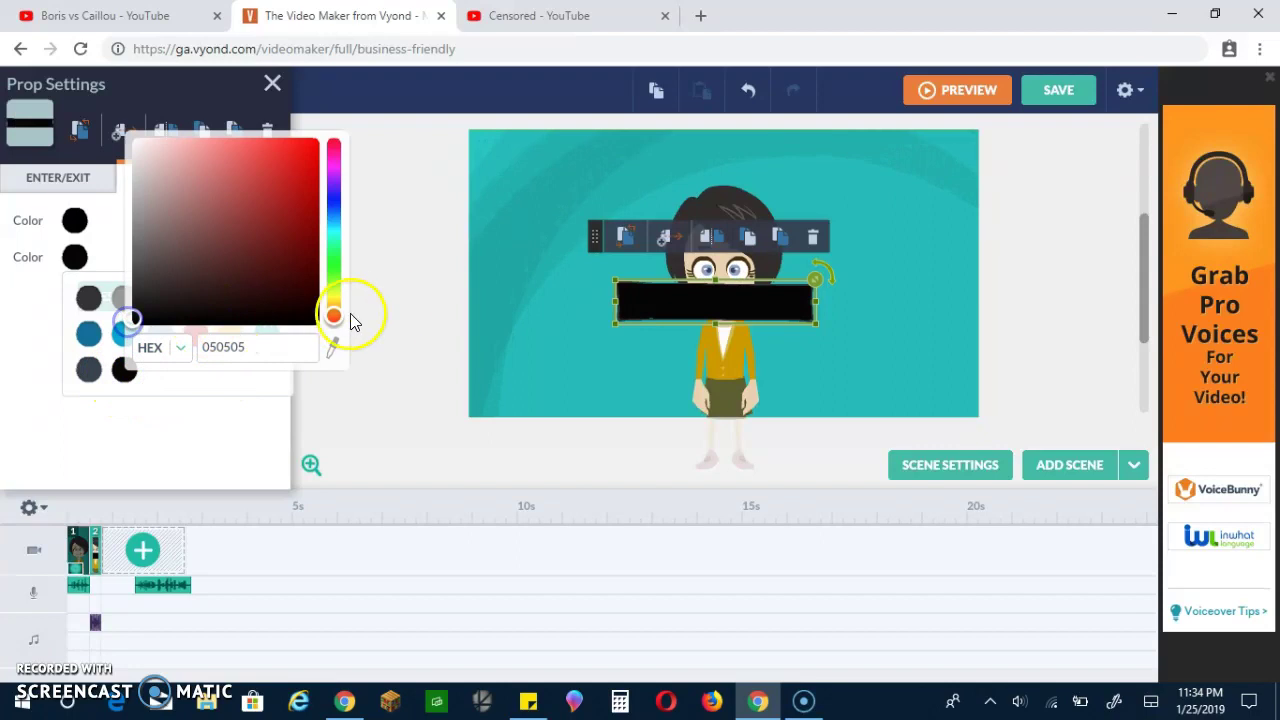
left_click(391, 303)
left_click(736, 292)
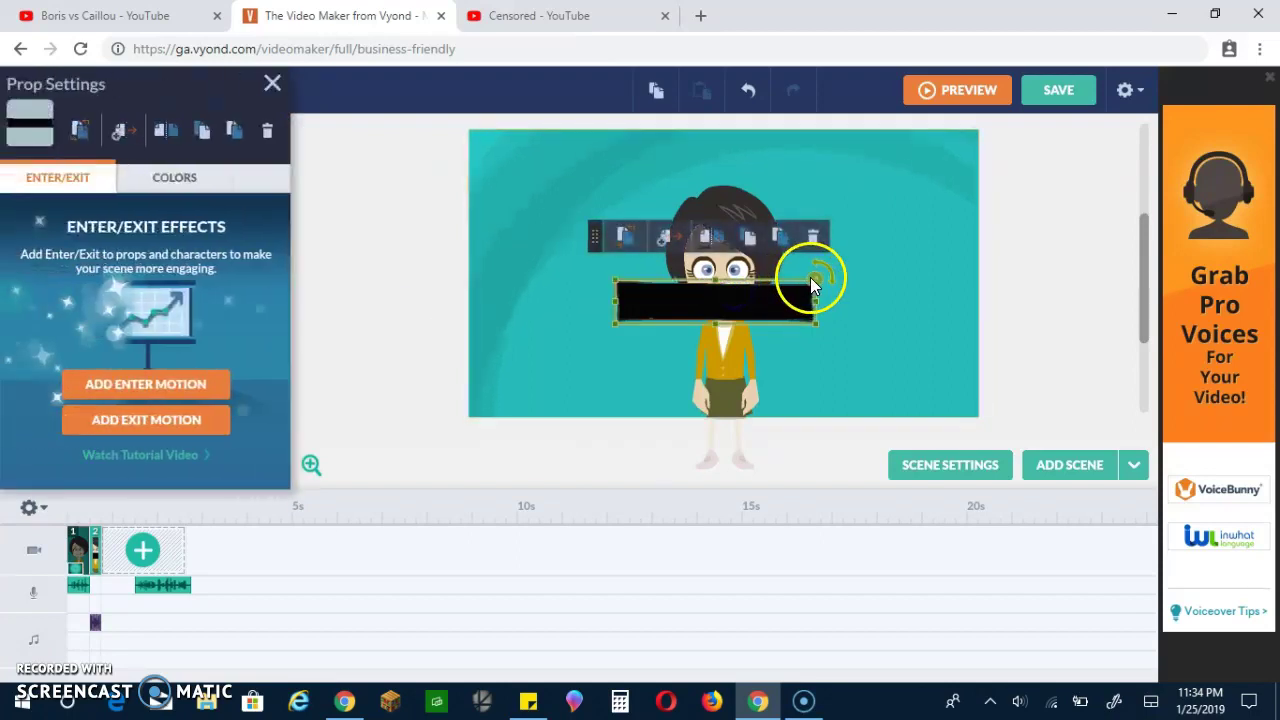
mouse_move(815, 280)
left_mouse_down()
mouse_move(787, 305)
mouse_move(757, 300)
left_mouse_up()
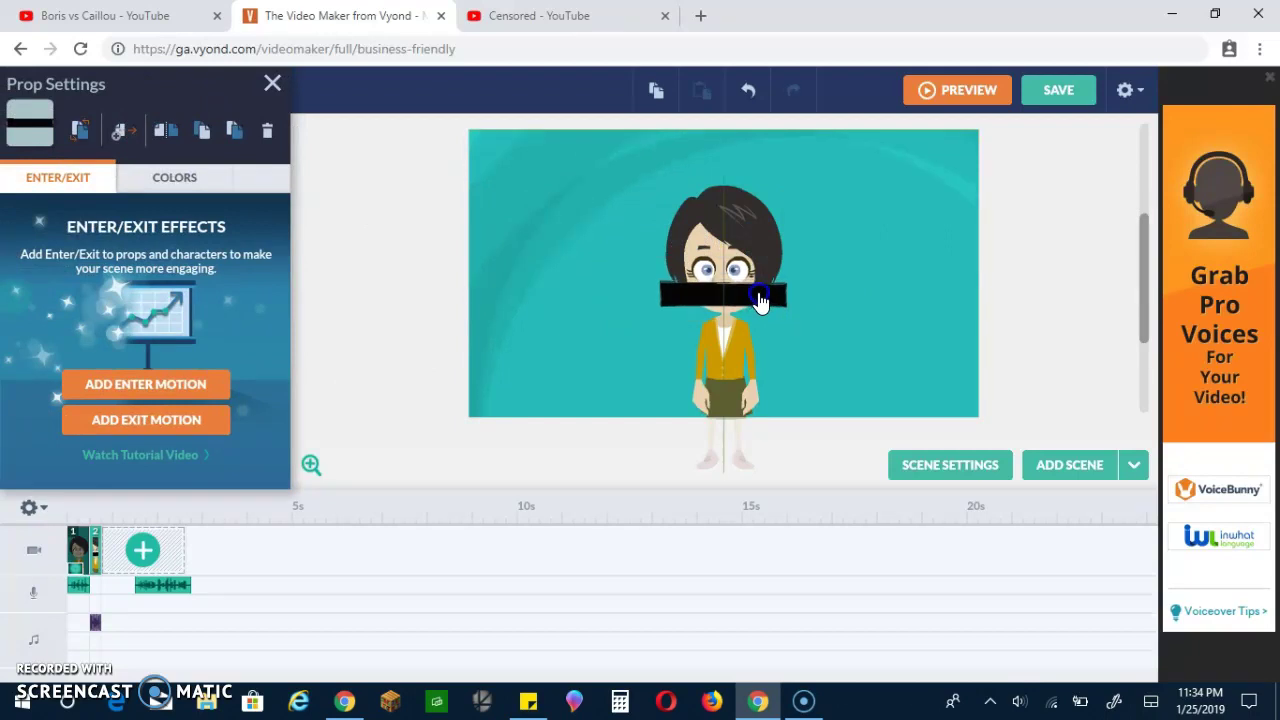
Add a third scene holding the voice clip, remove the black bar there, and preview.
left_click(145, 560)
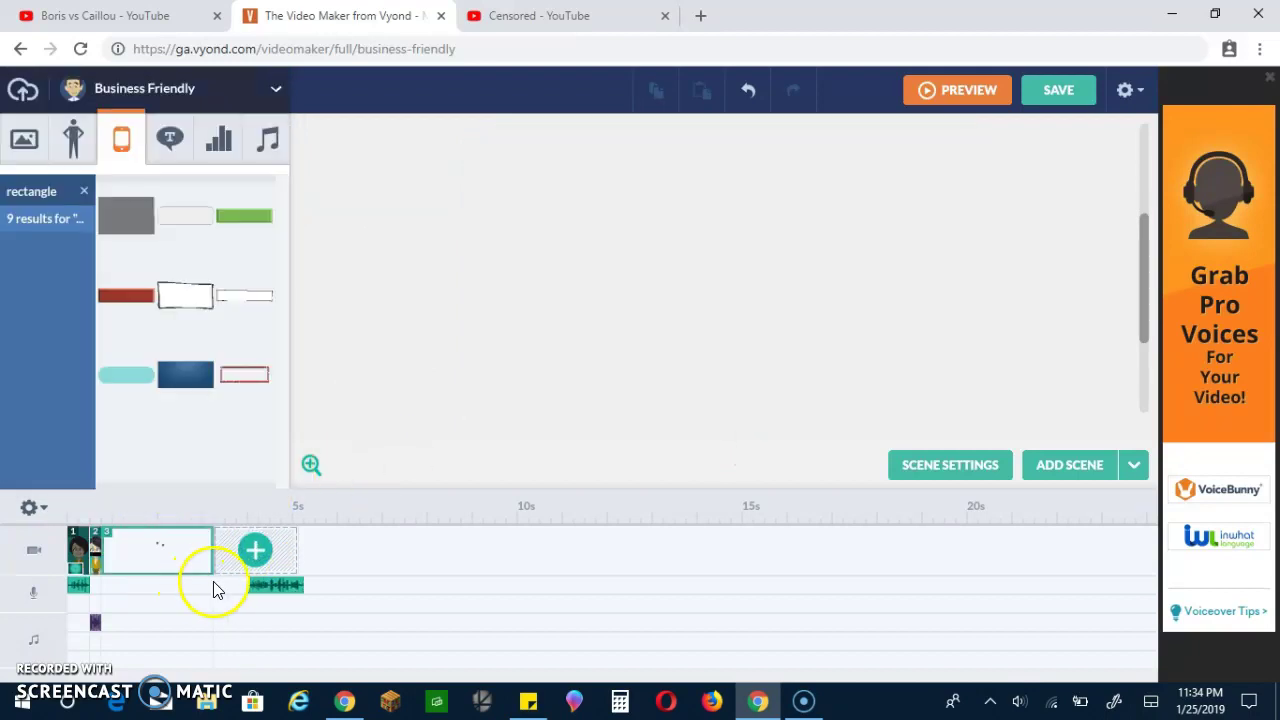
left_click_drag(260, 586, 127, 592)
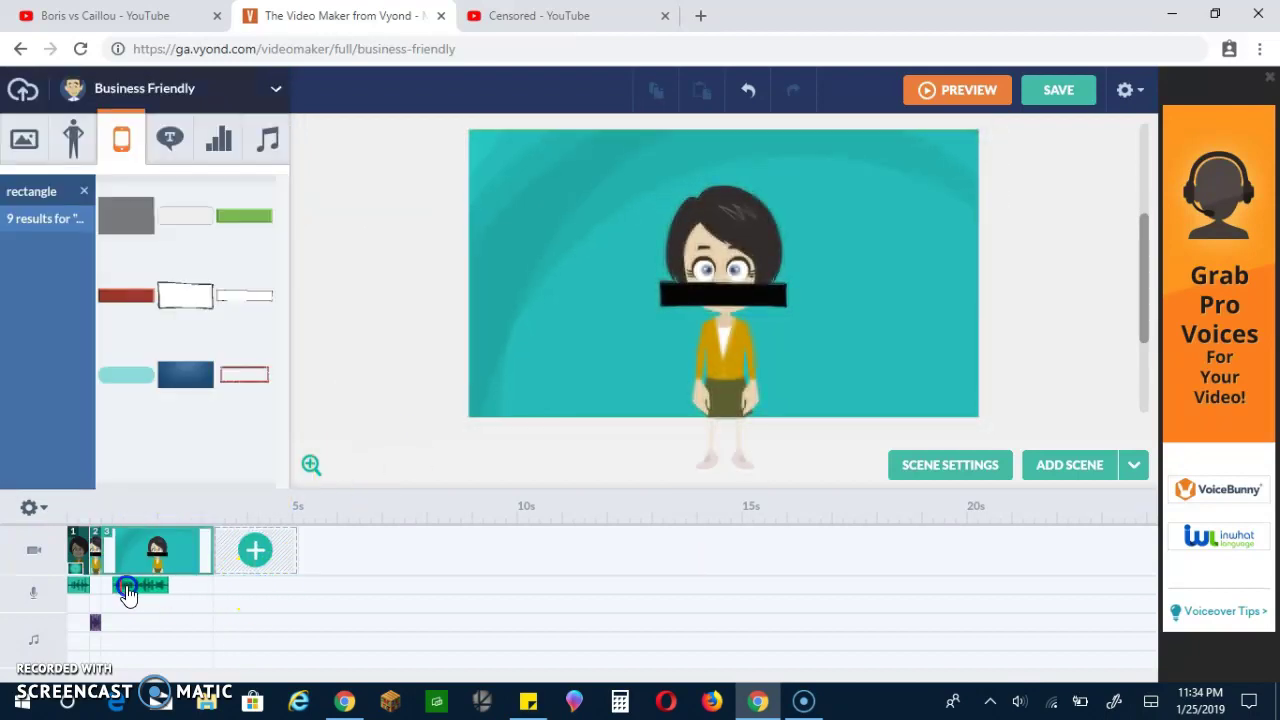
left_click(737, 294)
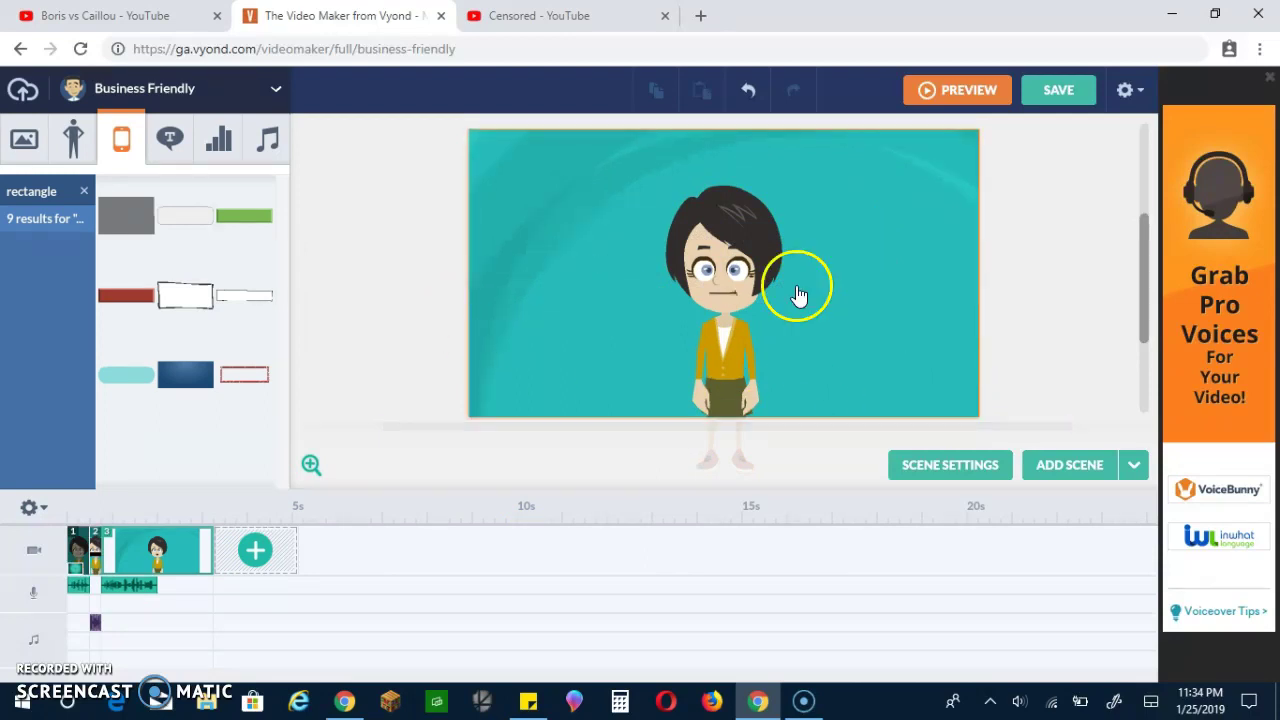
left_click(982, 92)
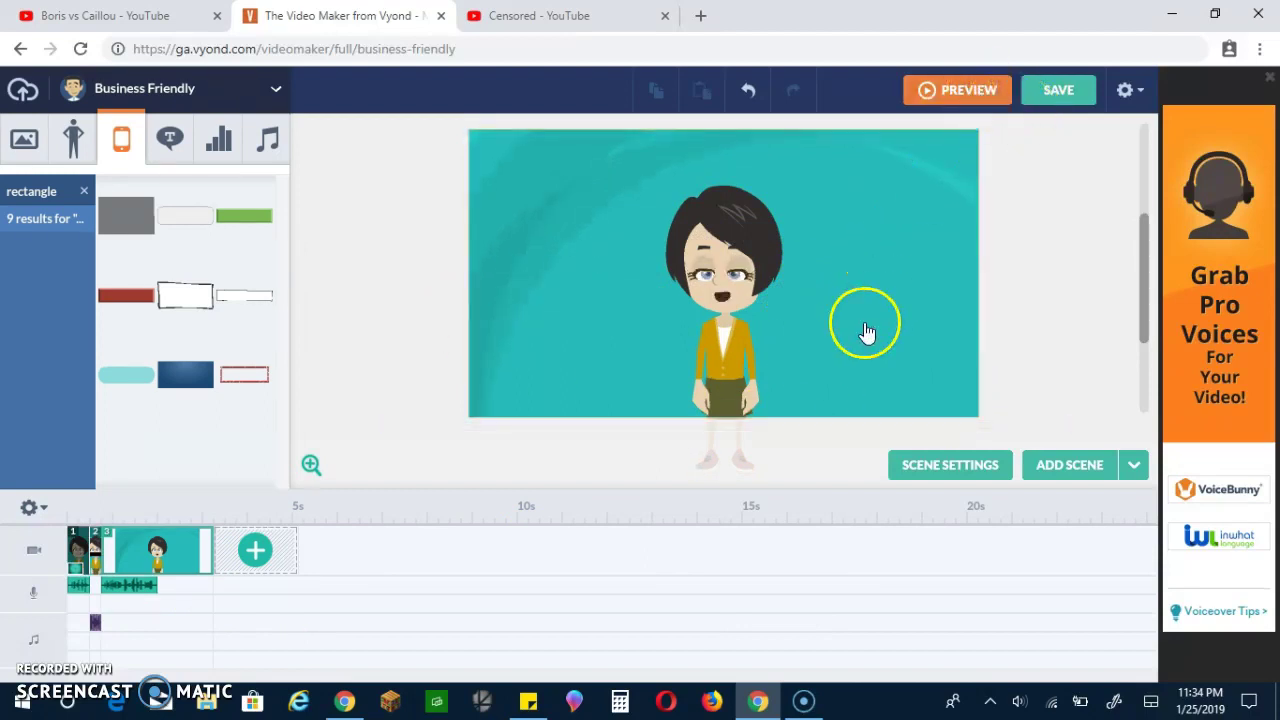
left_click(1017, 703)
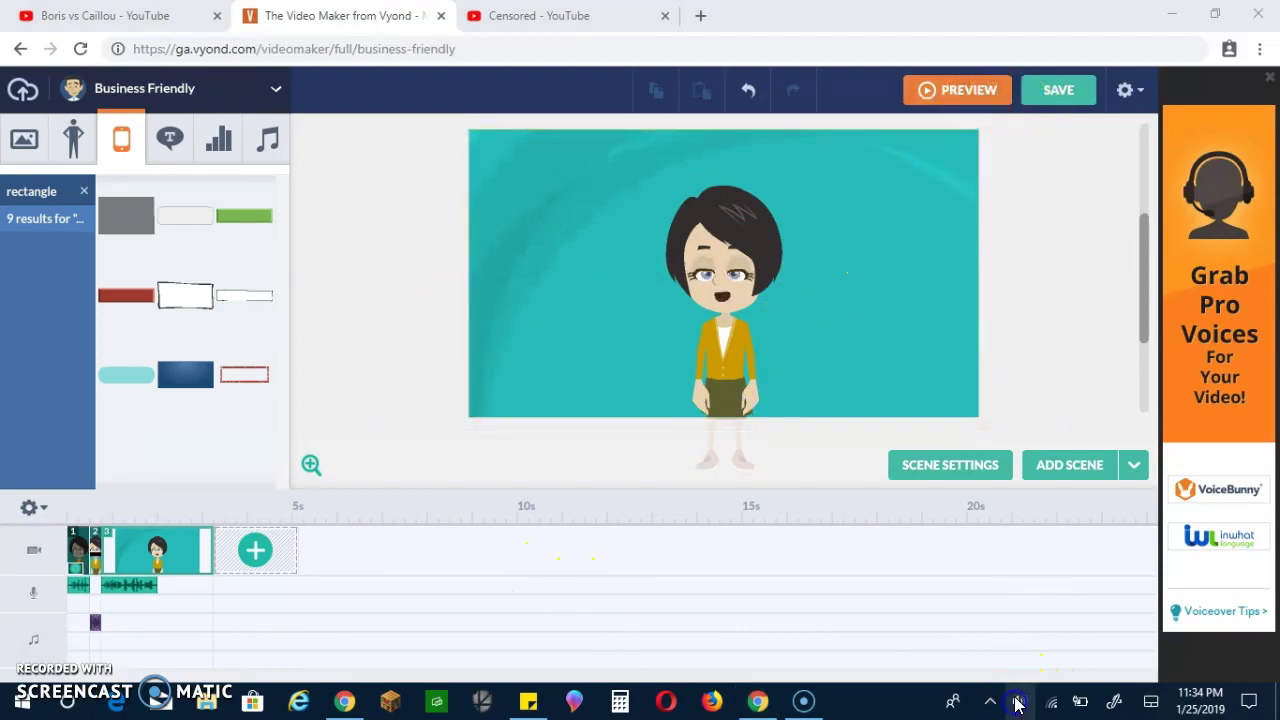
Raise the speaker volume and let the three-second preview play through.
left_click_drag(1060, 655, 1118, 655)
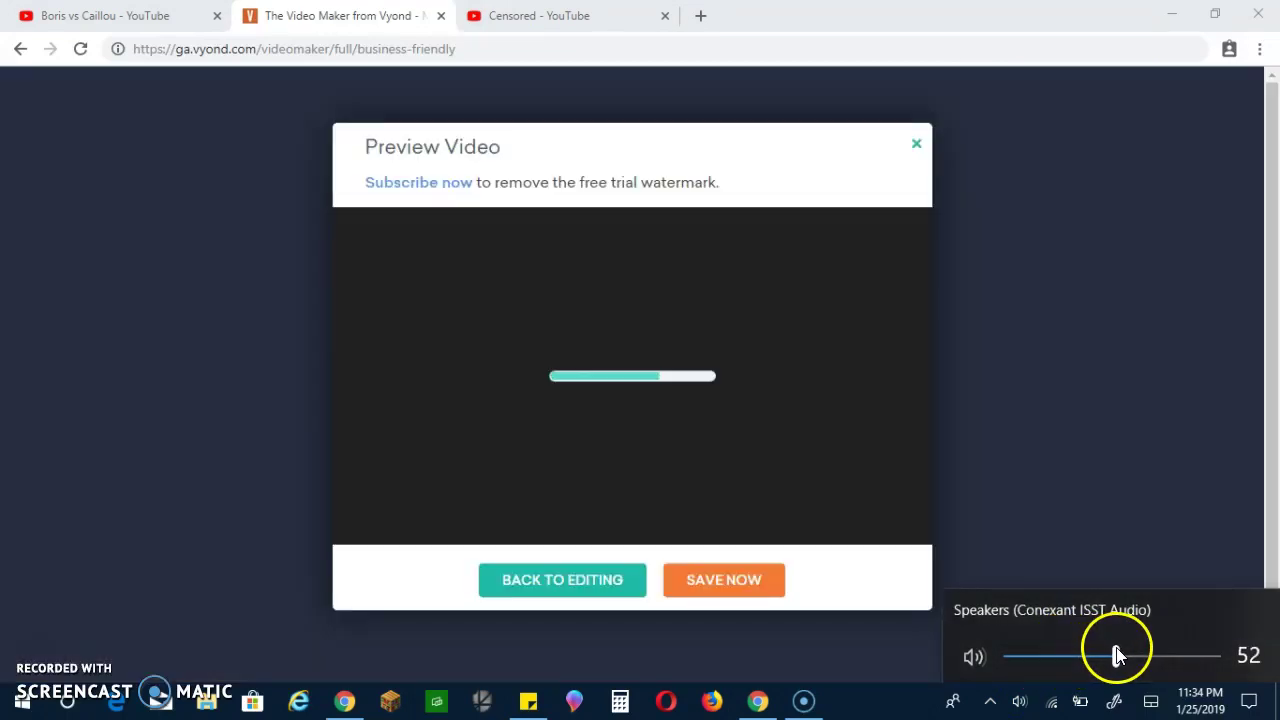
left_click(1110, 490)
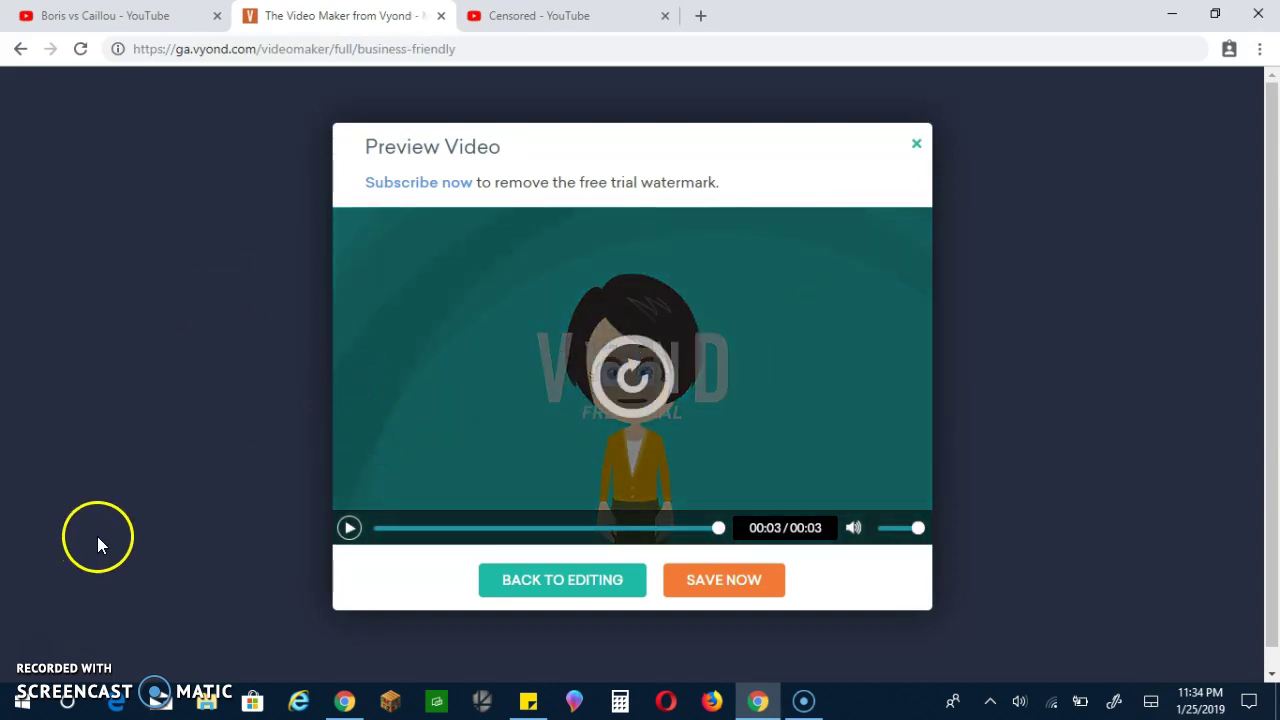
Close the Preview Video dialog to return to the three-scene timeline editor.
left_click(916, 143)
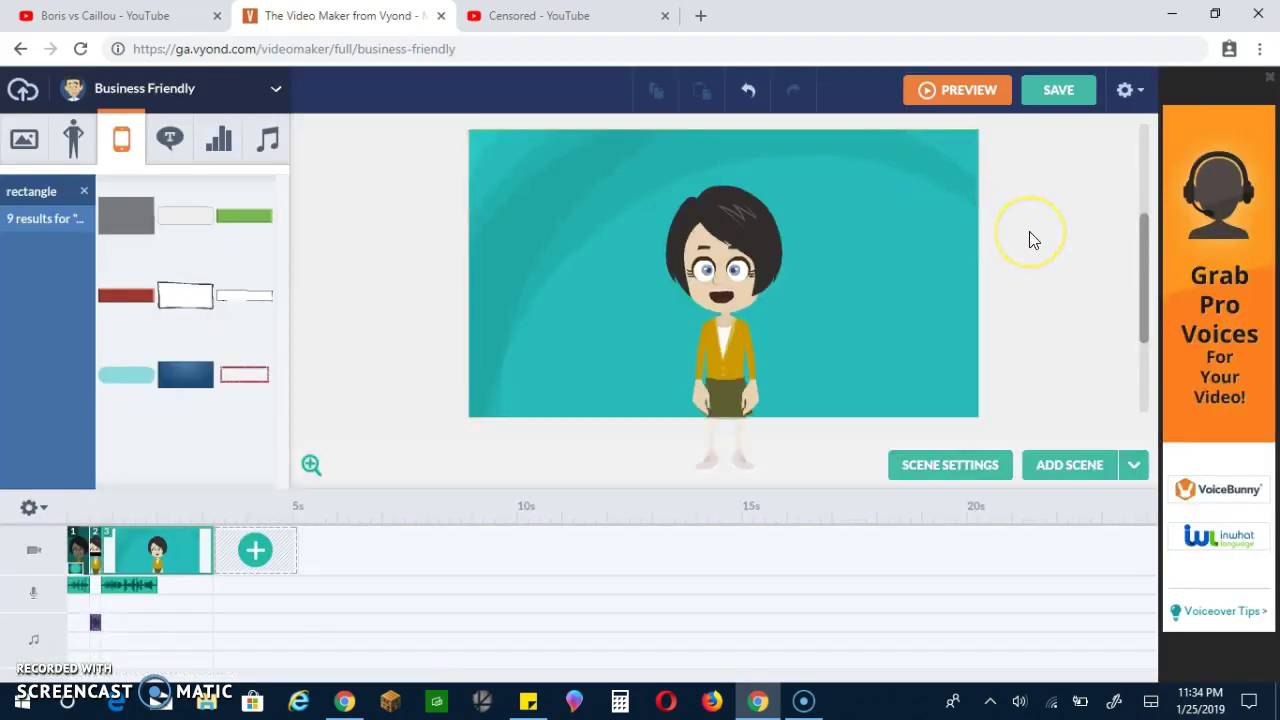